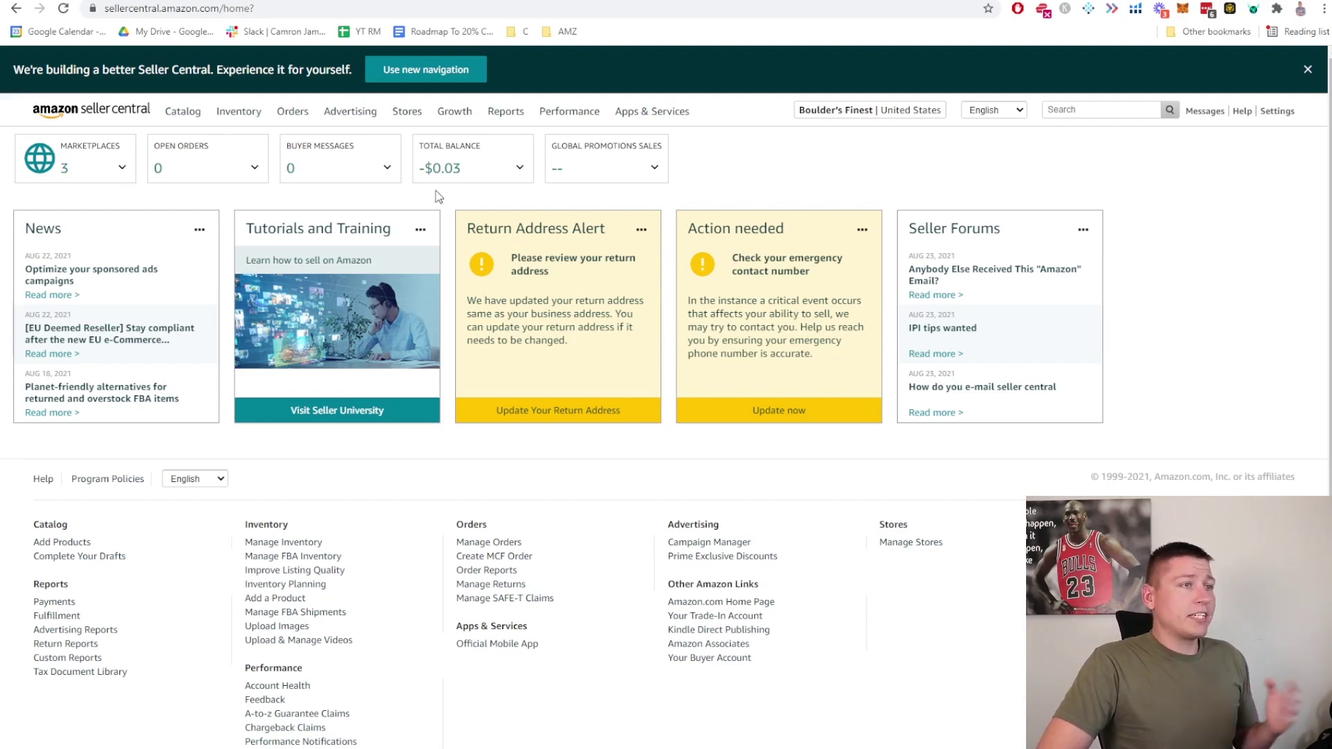
- Open the Help page and start a Get Support request under Need more help
click(40, 483)
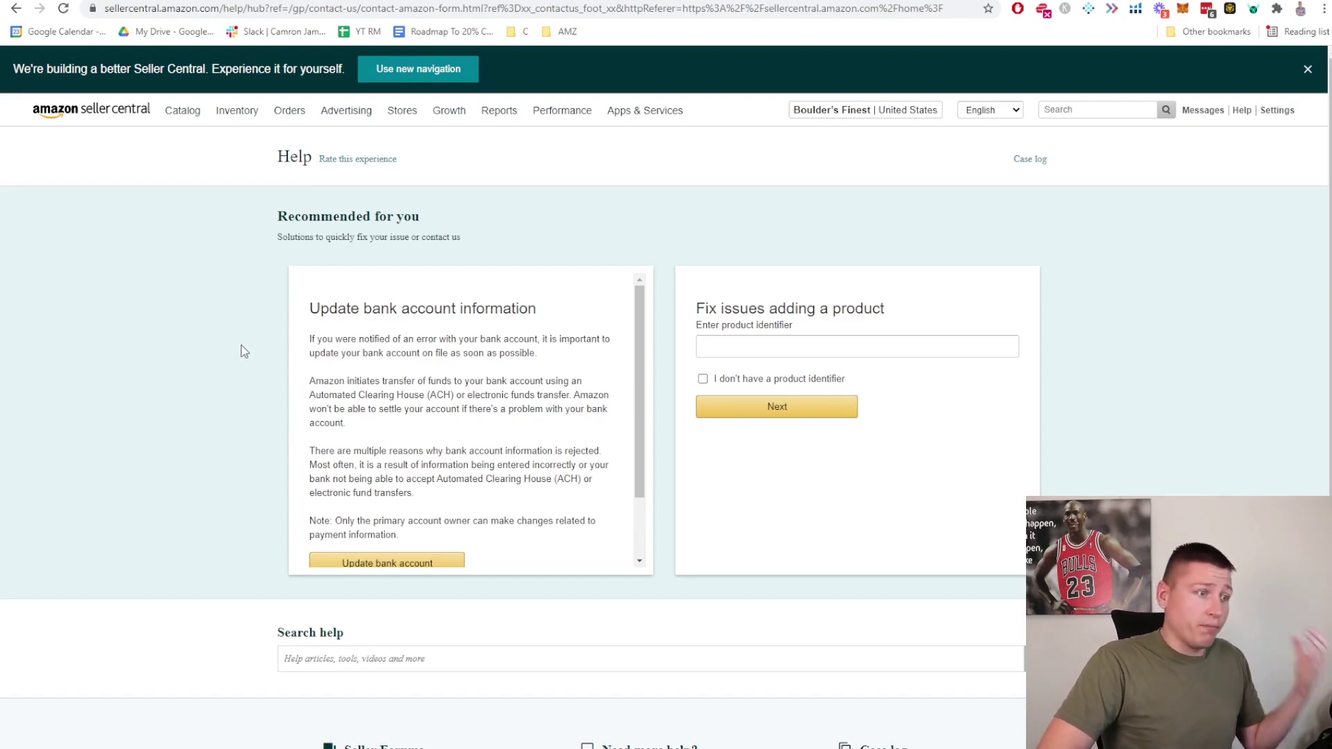
scroll(203, 352, down, 1)
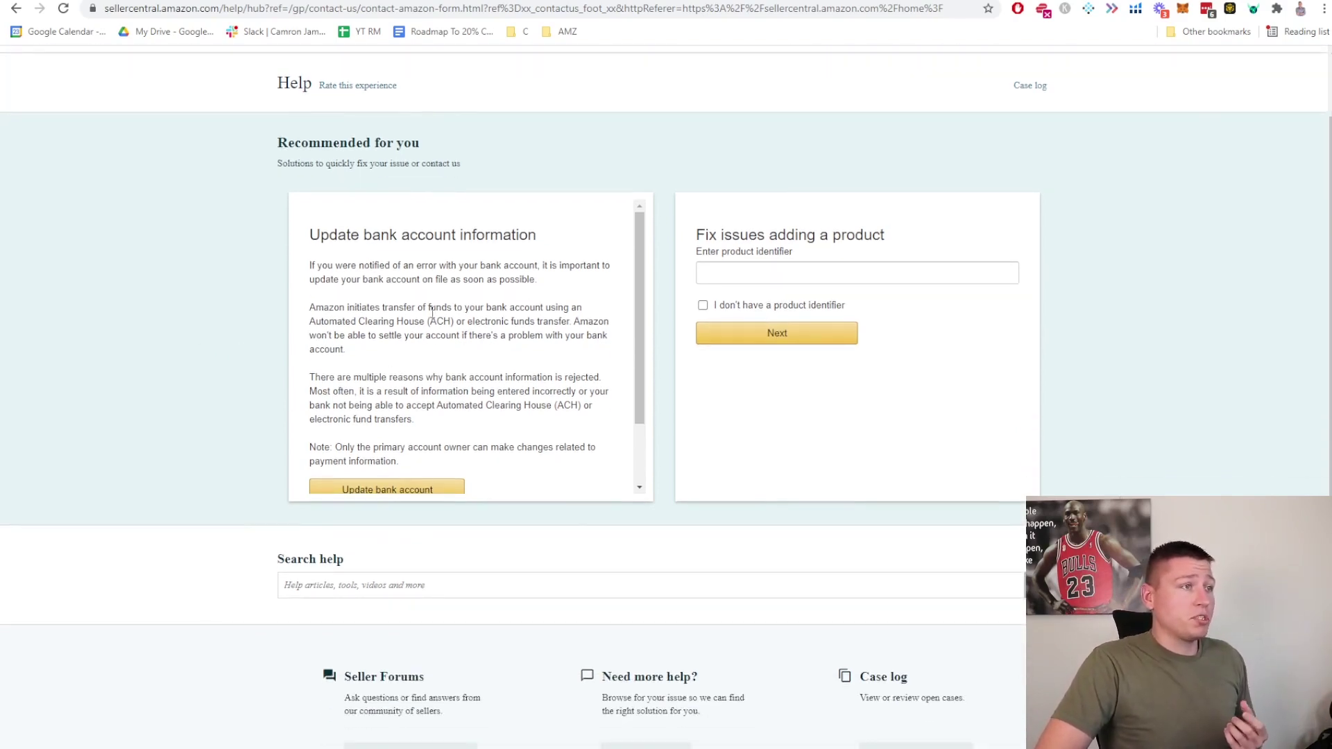
scroll(514, 395, down, 1)
scroll(472, 514, down, 1)
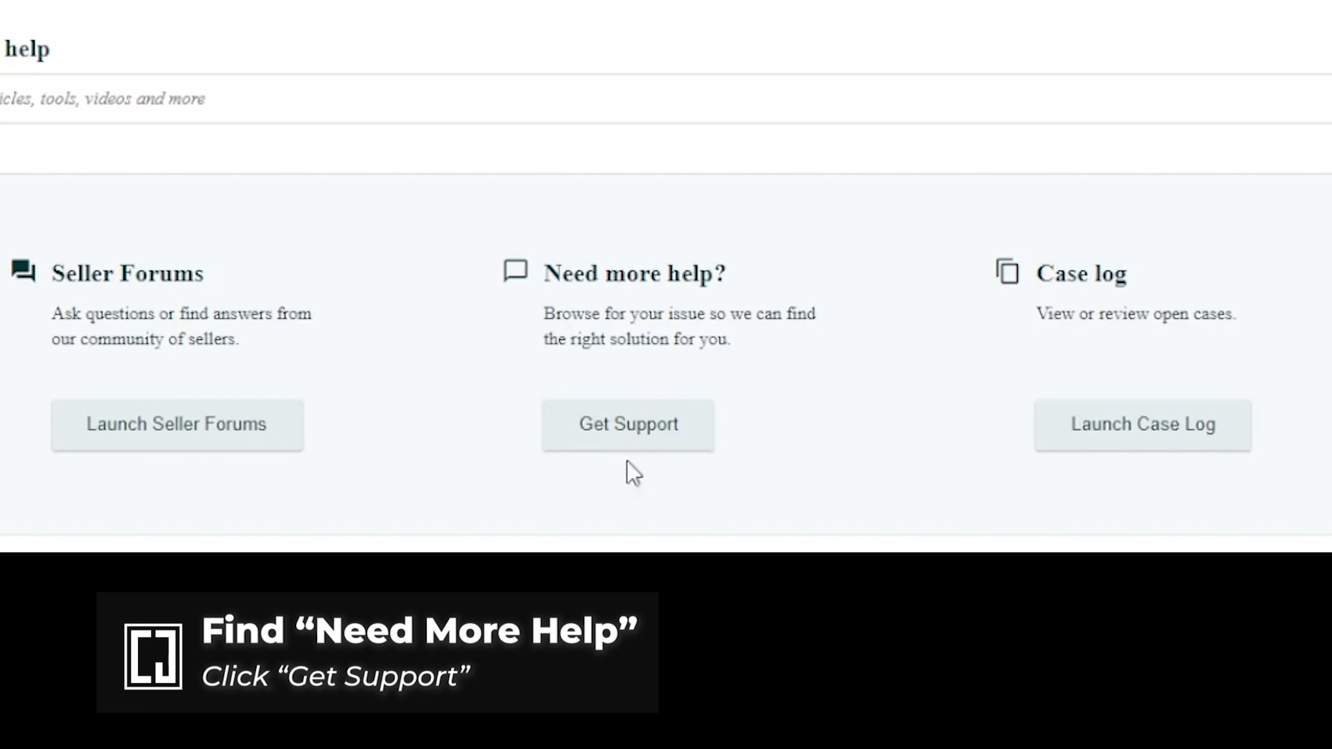
click(605, 431)
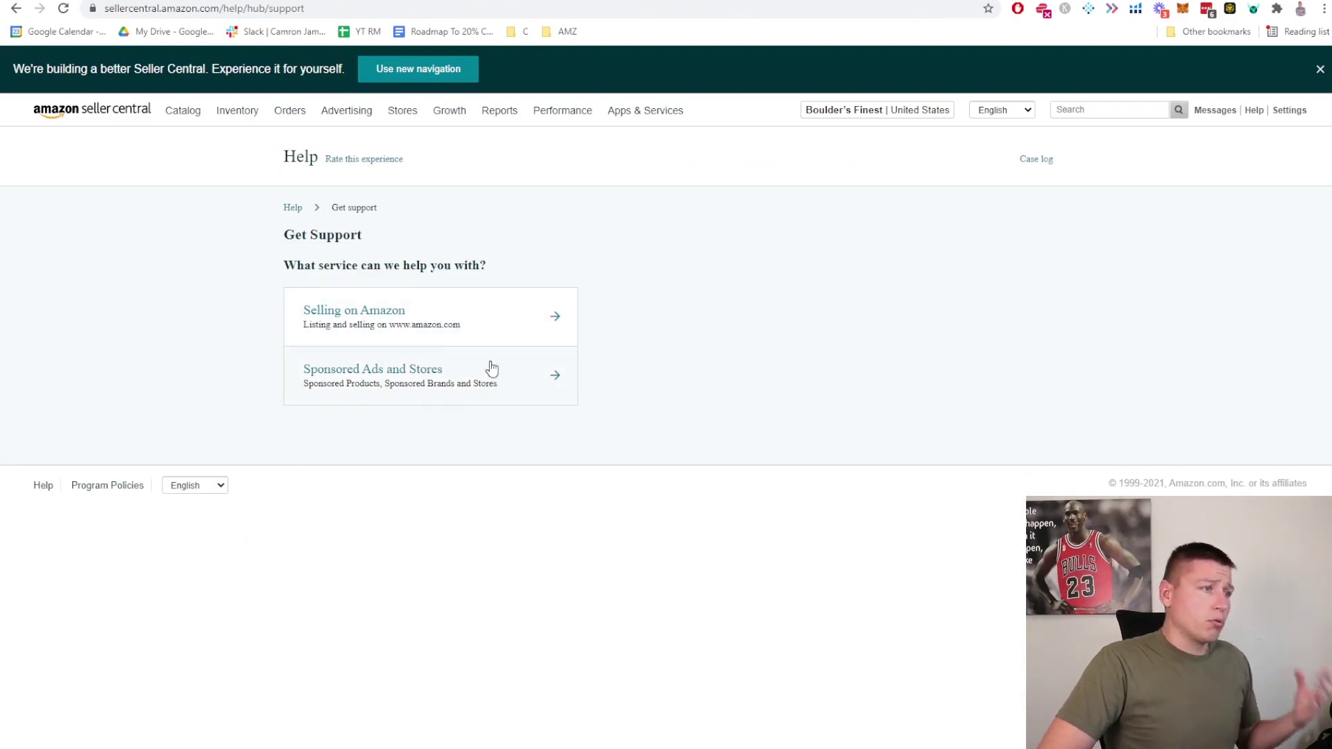
- Choose Selling on Amazon as the service and switch to browsing for the issue in the menu
click(463, 330)
scroll(425, 423, down, 1)
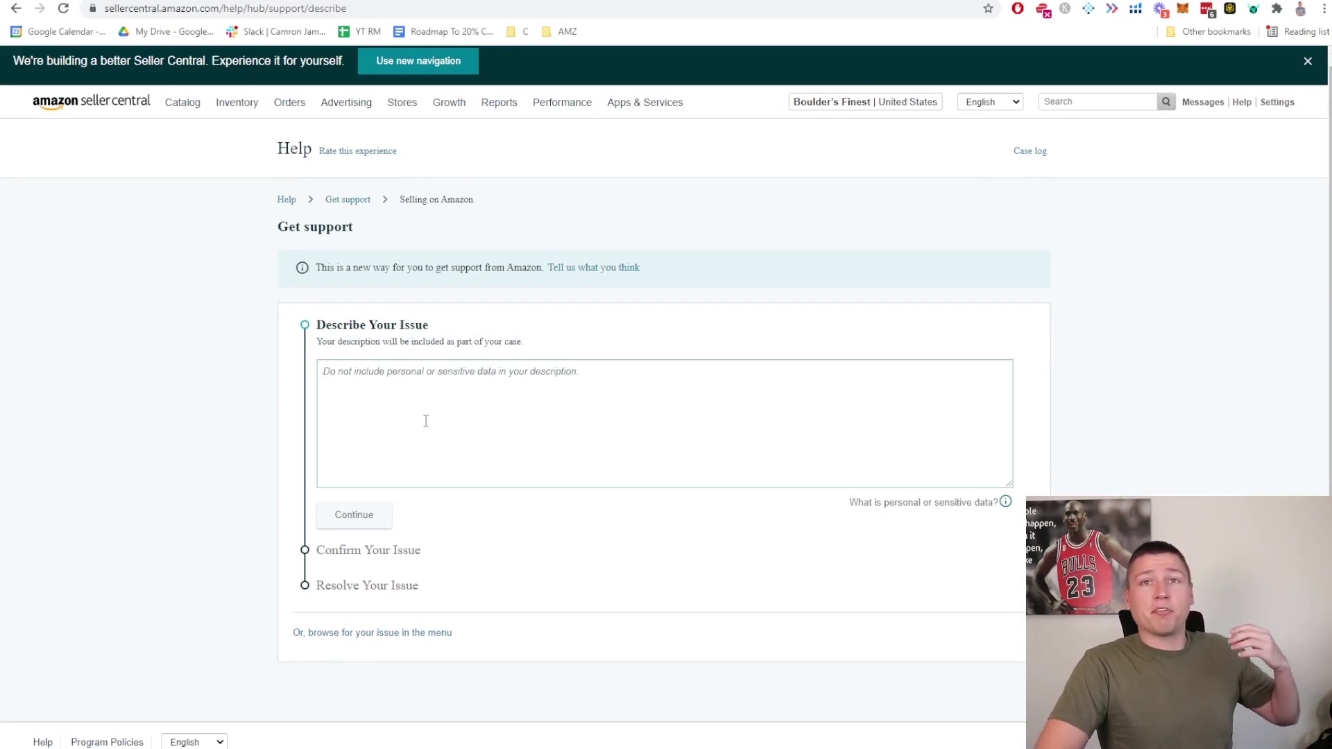
click(427, 425)
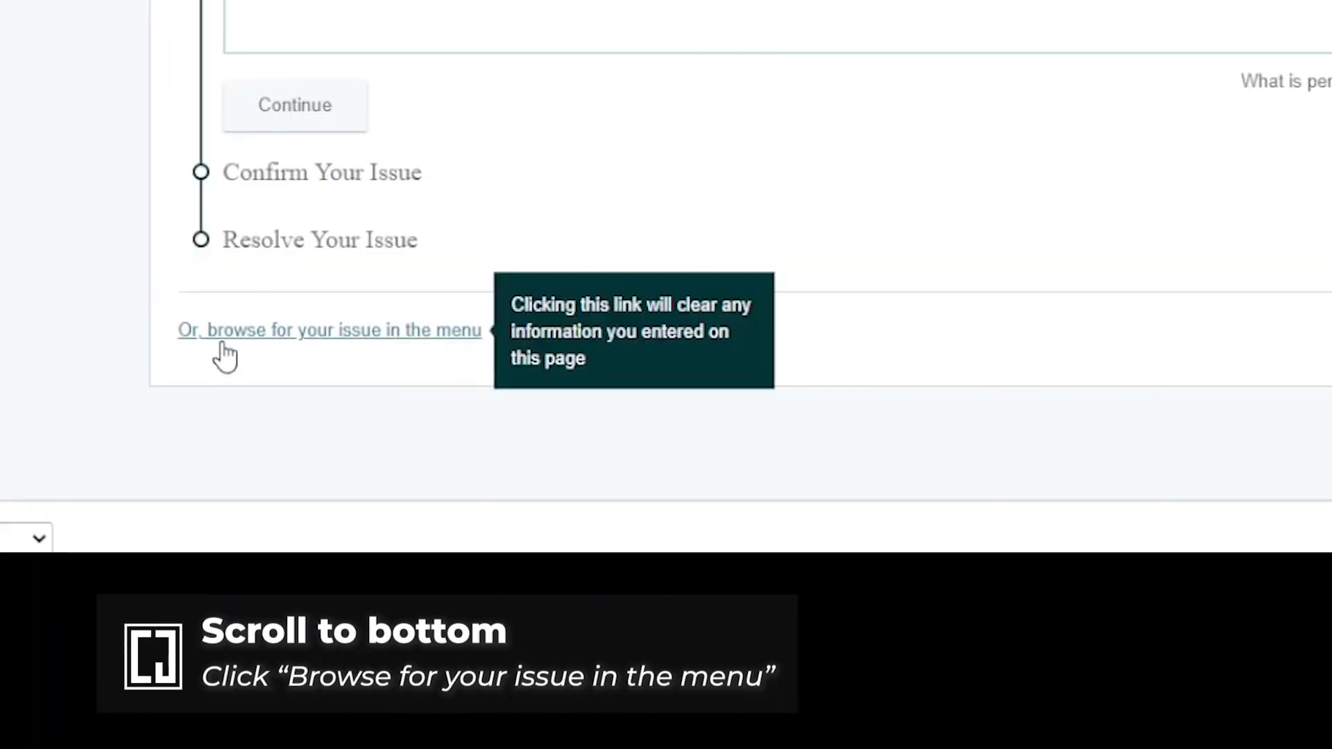
click(272, 339)
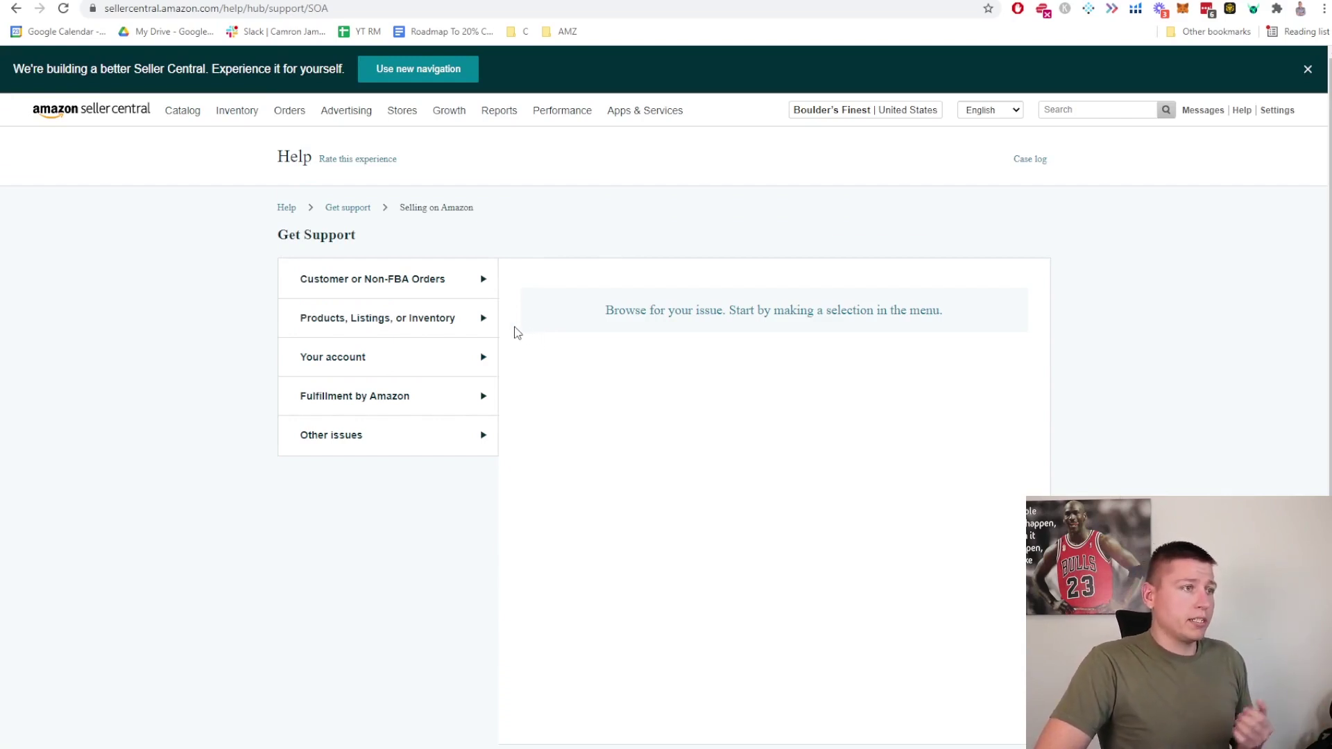
- Expand the Customer or Non-FBA Orders and the Products, Listings, or Inventory issue categories
click(416, 284)
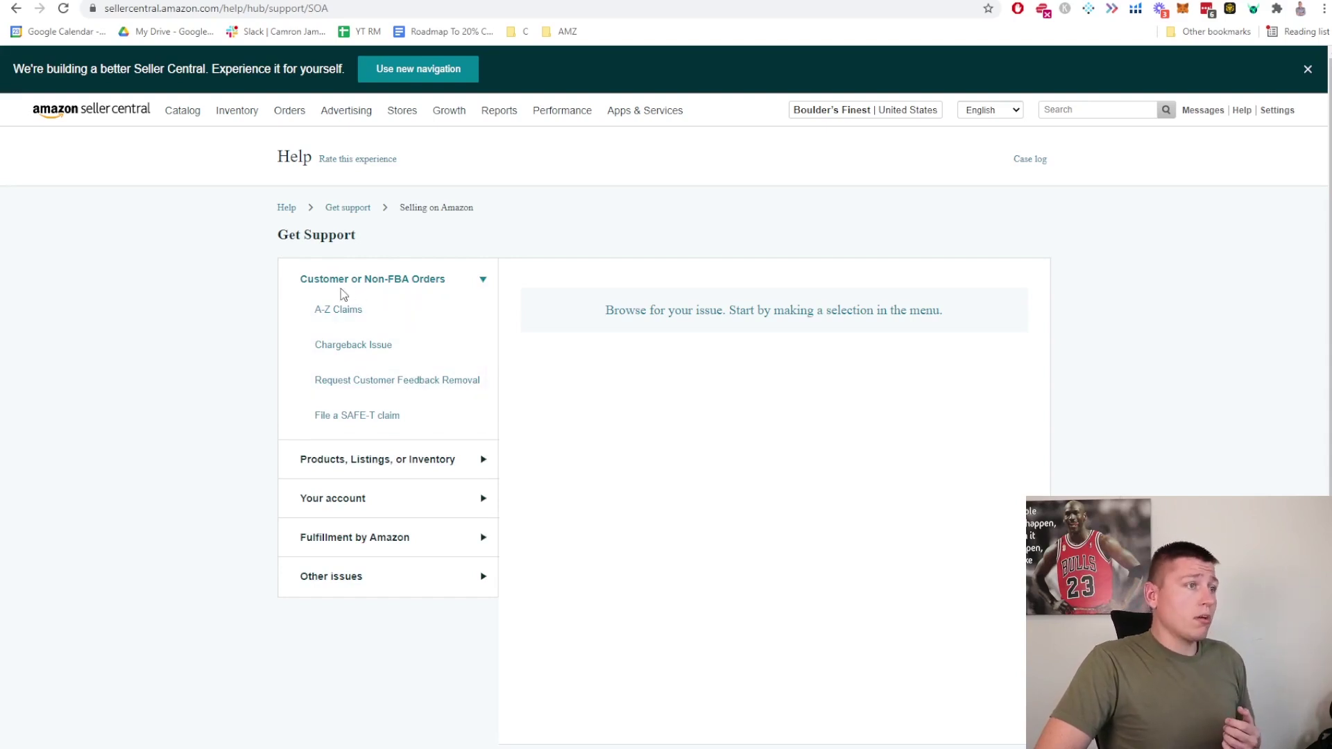
scroll(367, 375, down, 1)
click(381, 386)
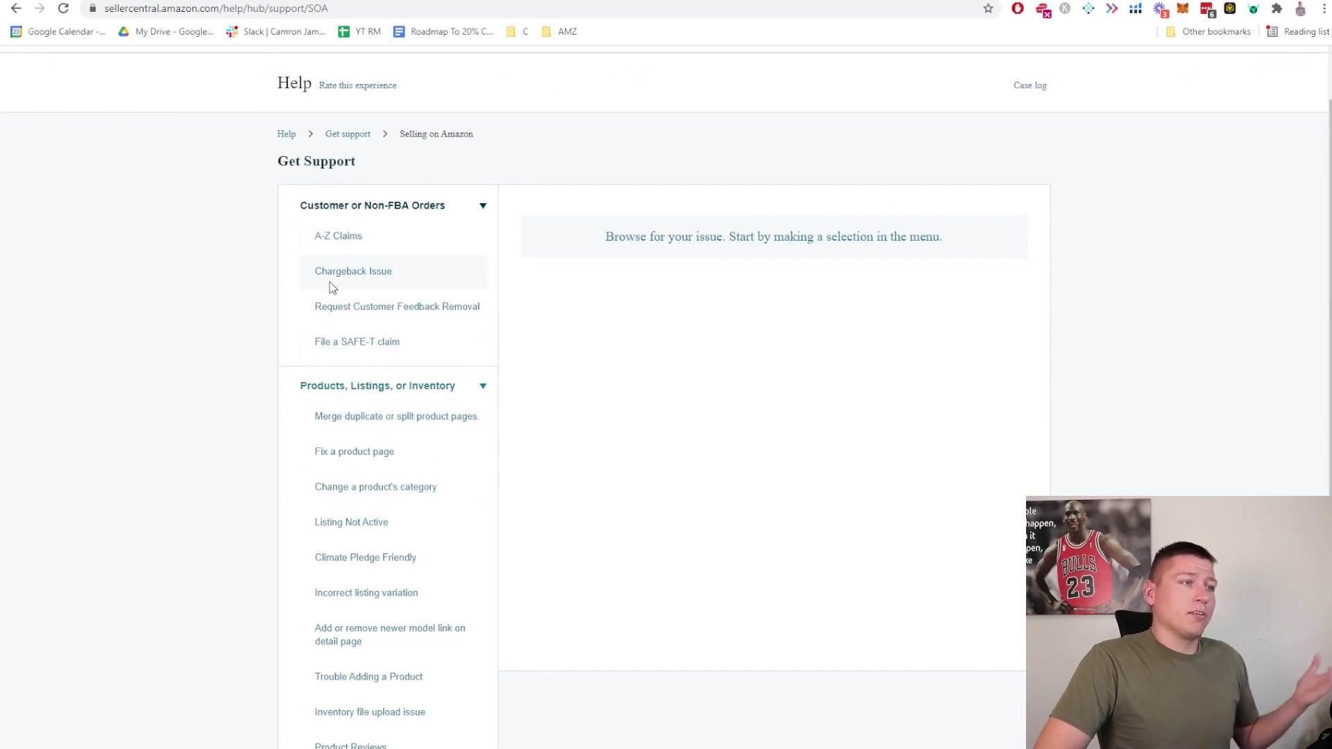
- Review the Products, Listings, or Inventory issue options and open the Fix a product page form
scroll(354, 332, down, 2)
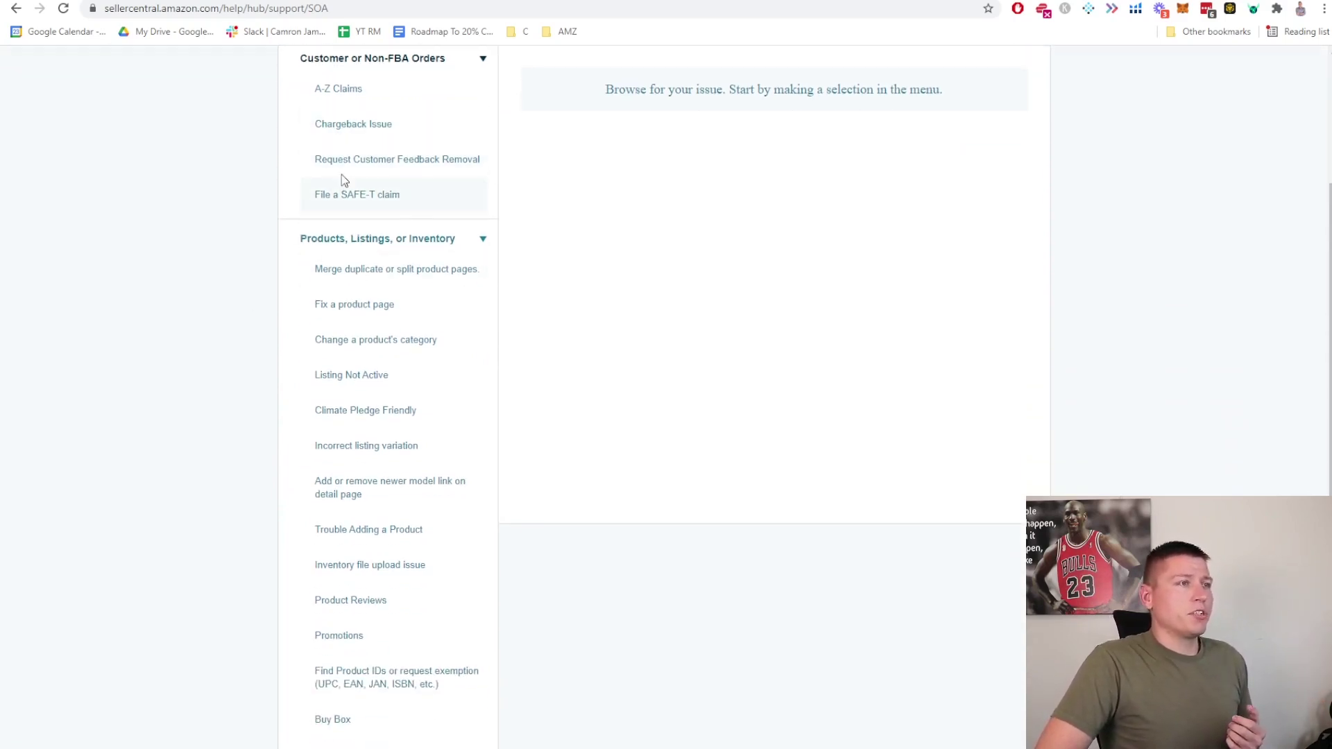
scroll(381, 297, down, 1)
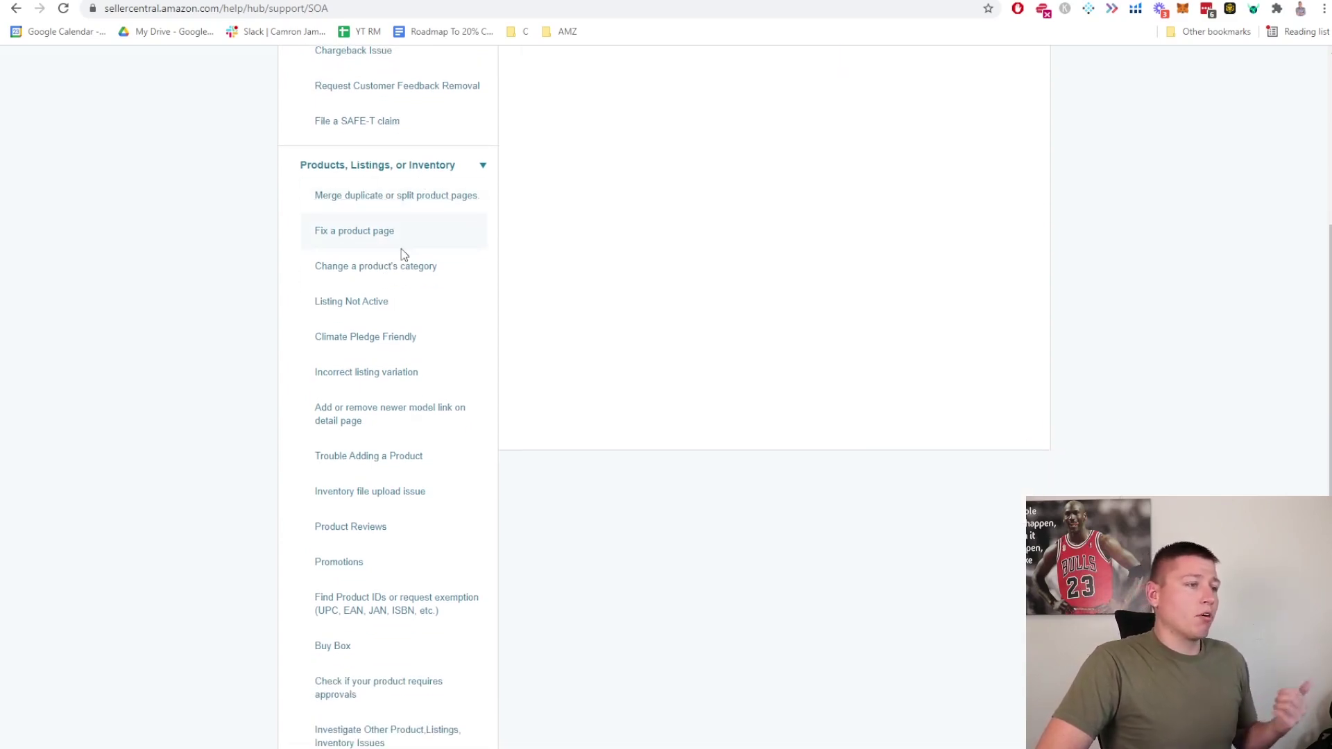
scroll(401, 248, down, 1)
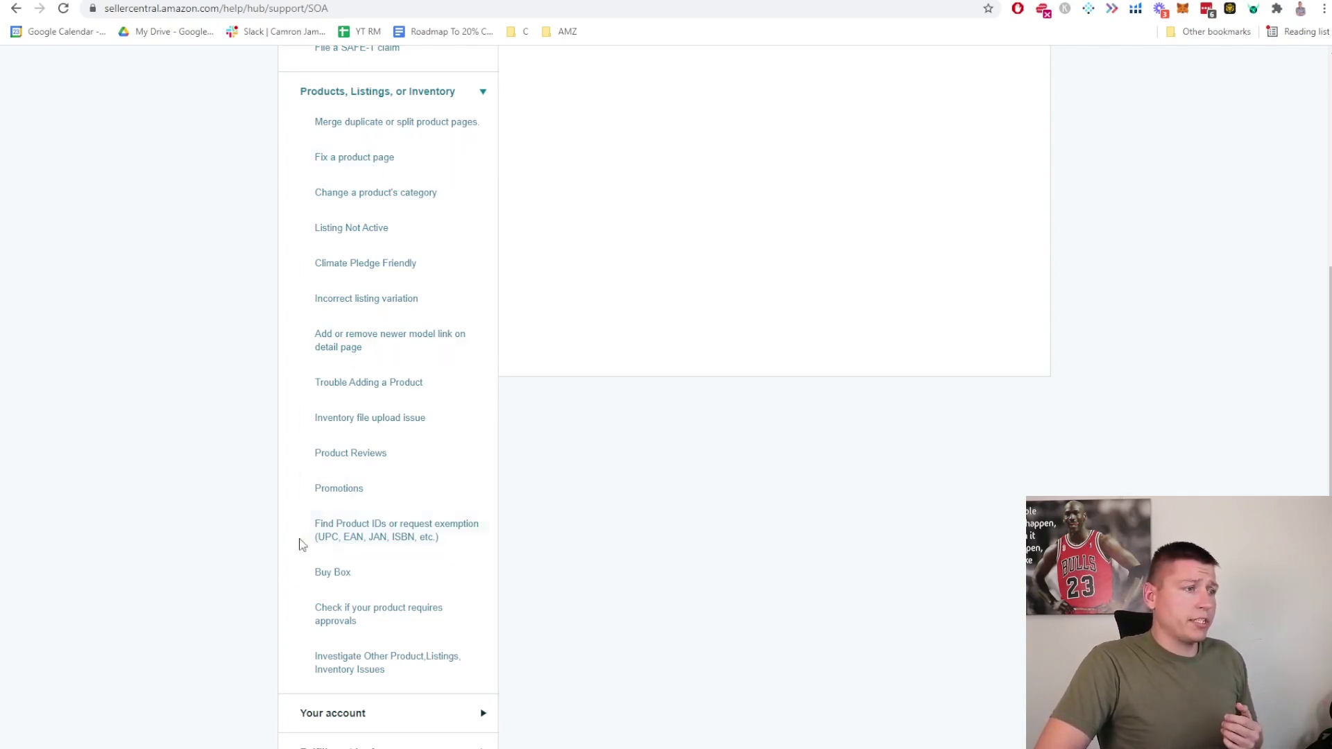
scroll(344, 552, down, 1)
scroll(321, 166, up, 1)
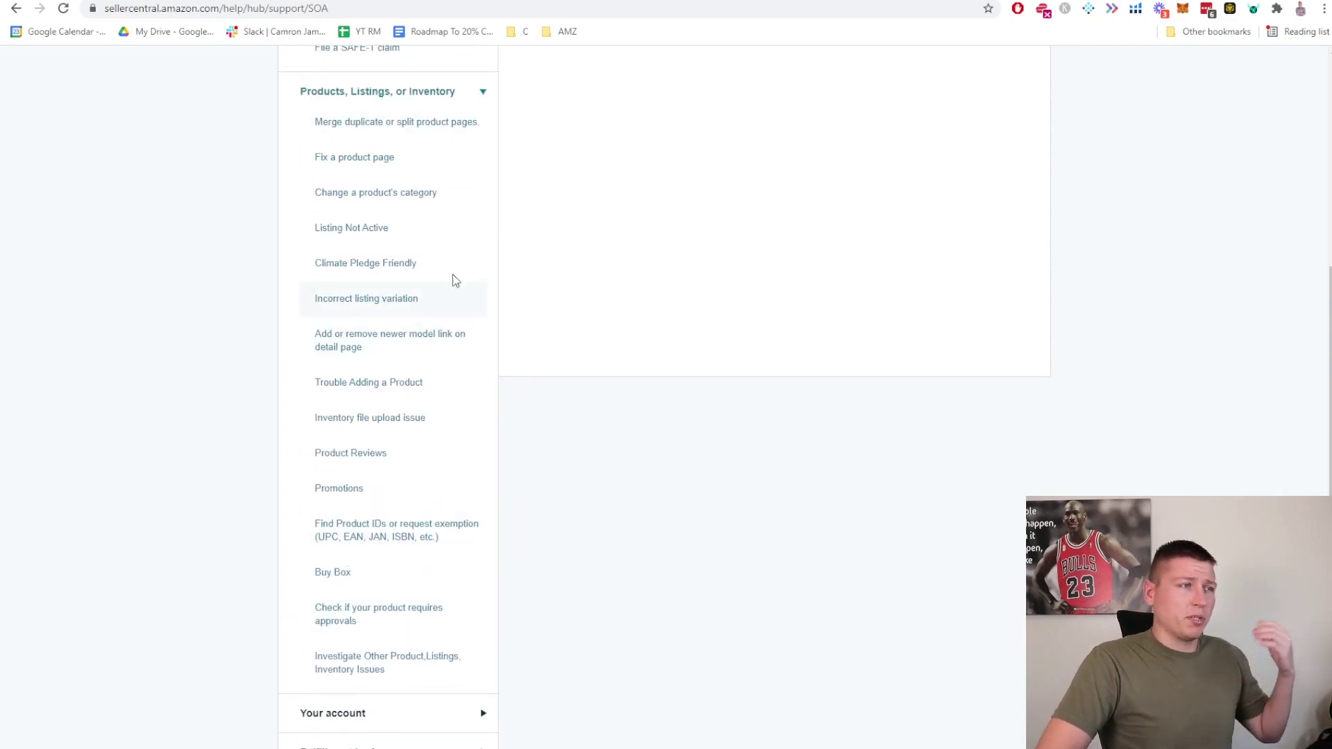
scroll(440, 241, down, 1)
scroll(439, 241, up, 2)
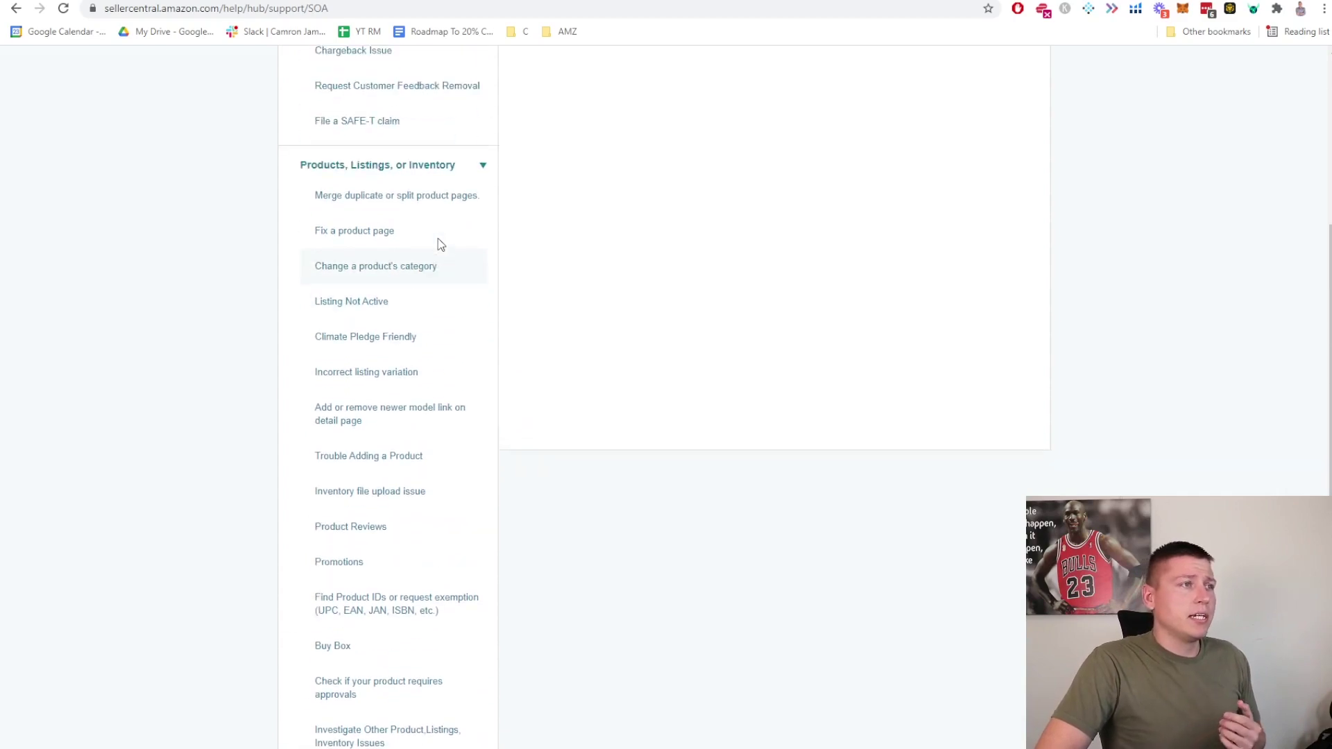
click(369, 236)
scroll(602, 328, down, 1)
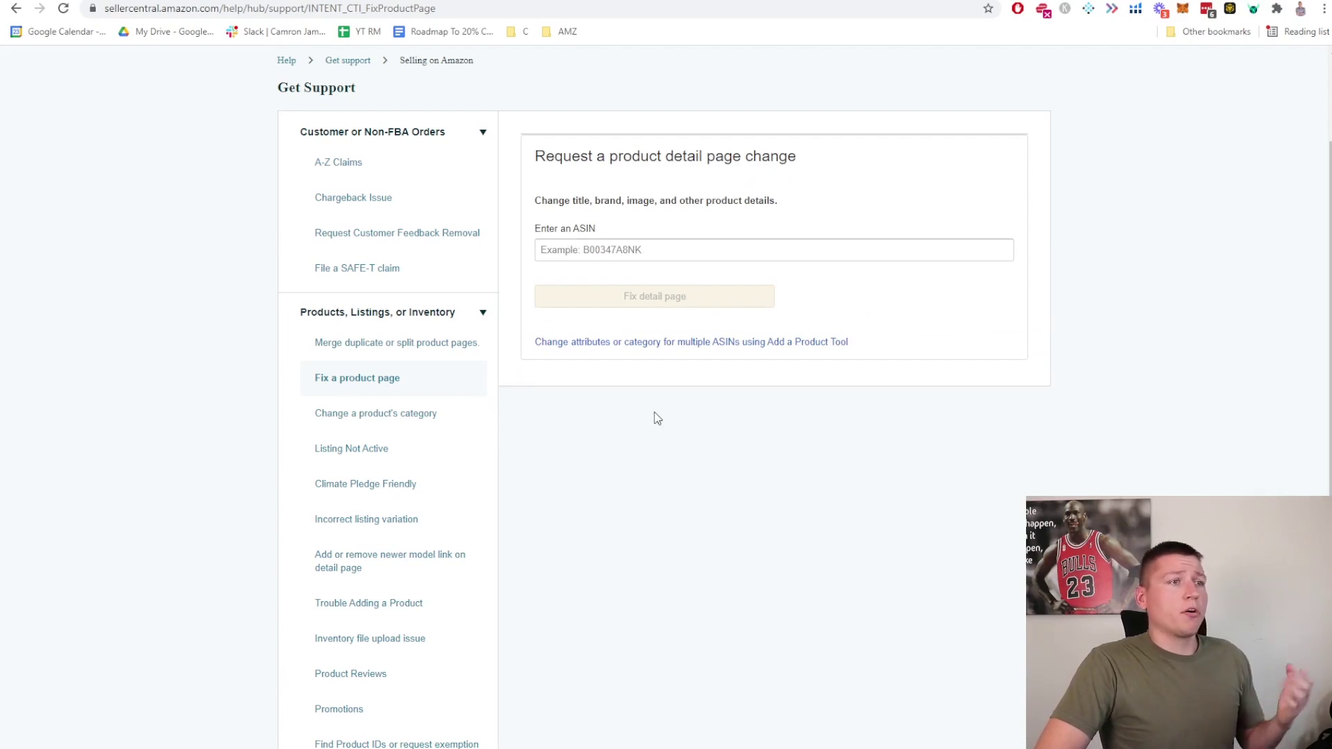
- Expand the Your account category, look through its issue options and open Other account issues
scroll(401, 314, down, 1)
scroll(401, 315, down, 3)
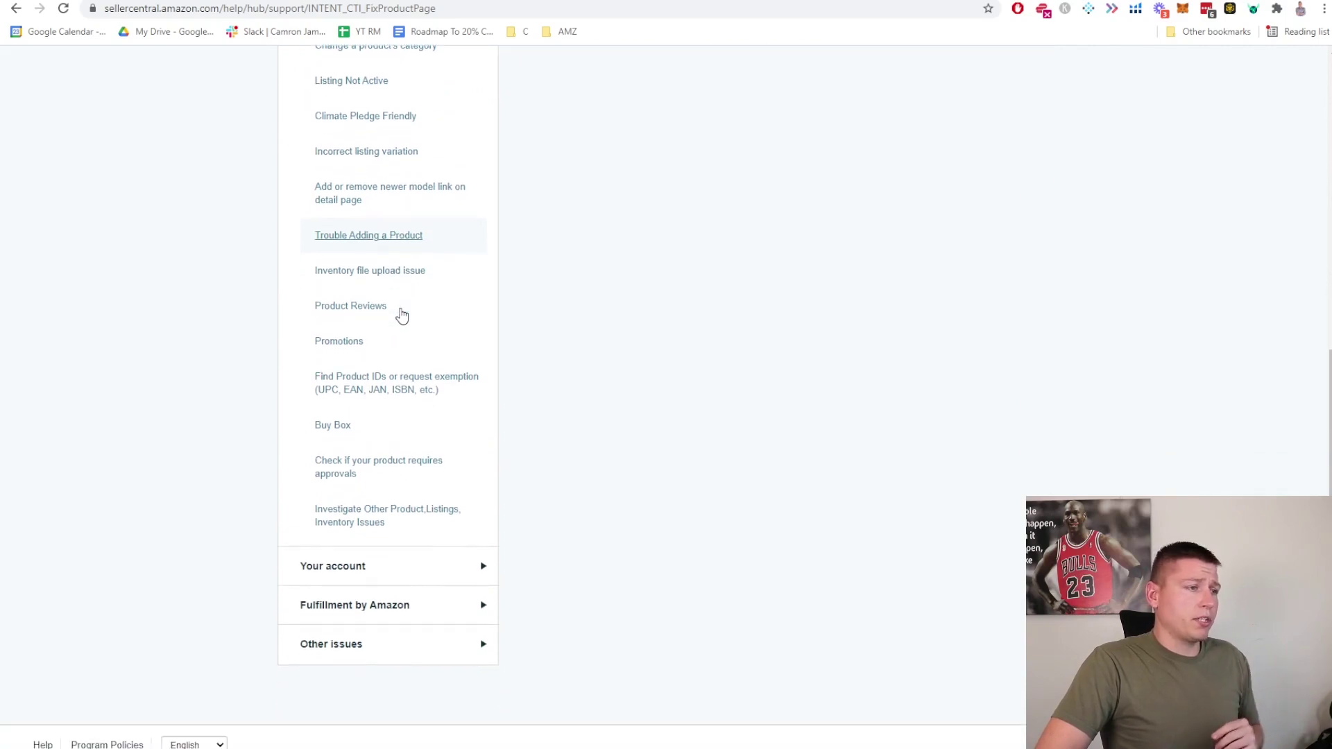
click(386, 570)
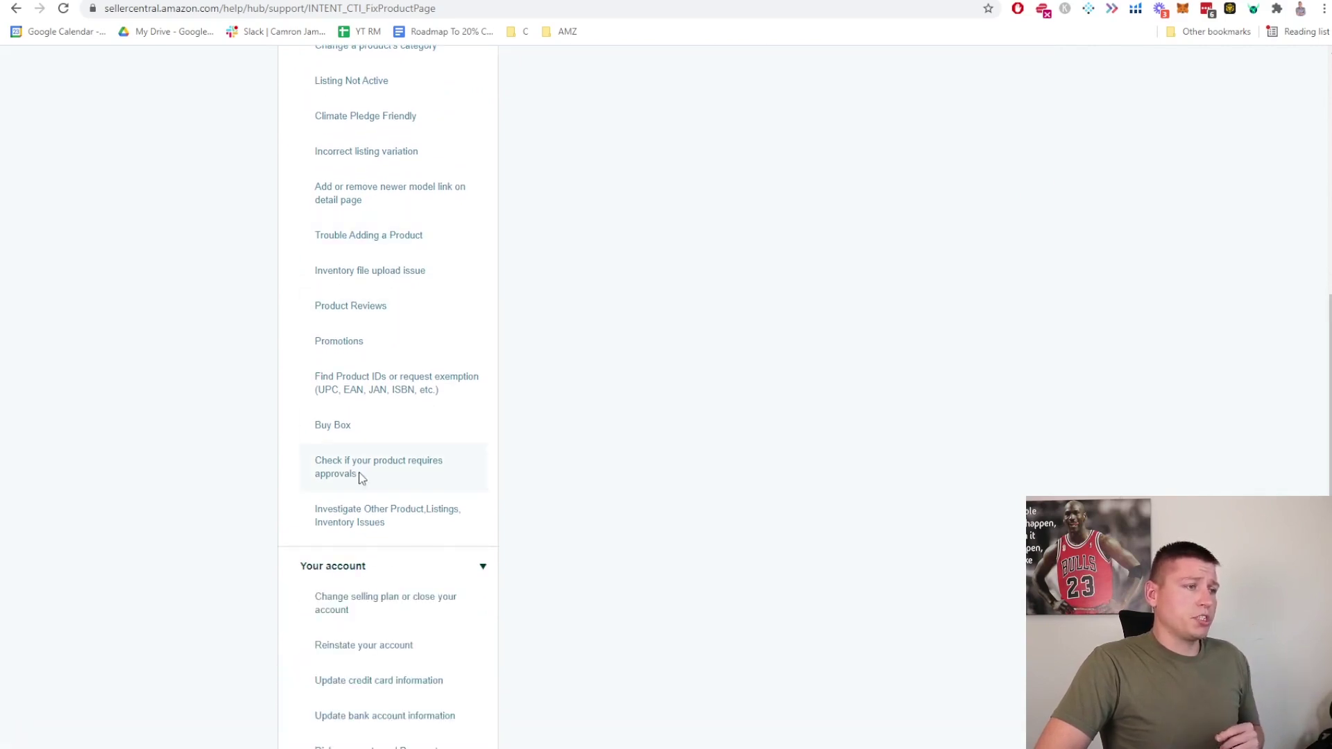
scroll(360, 479, down, 3)
scroll(360, 478, up, 3)
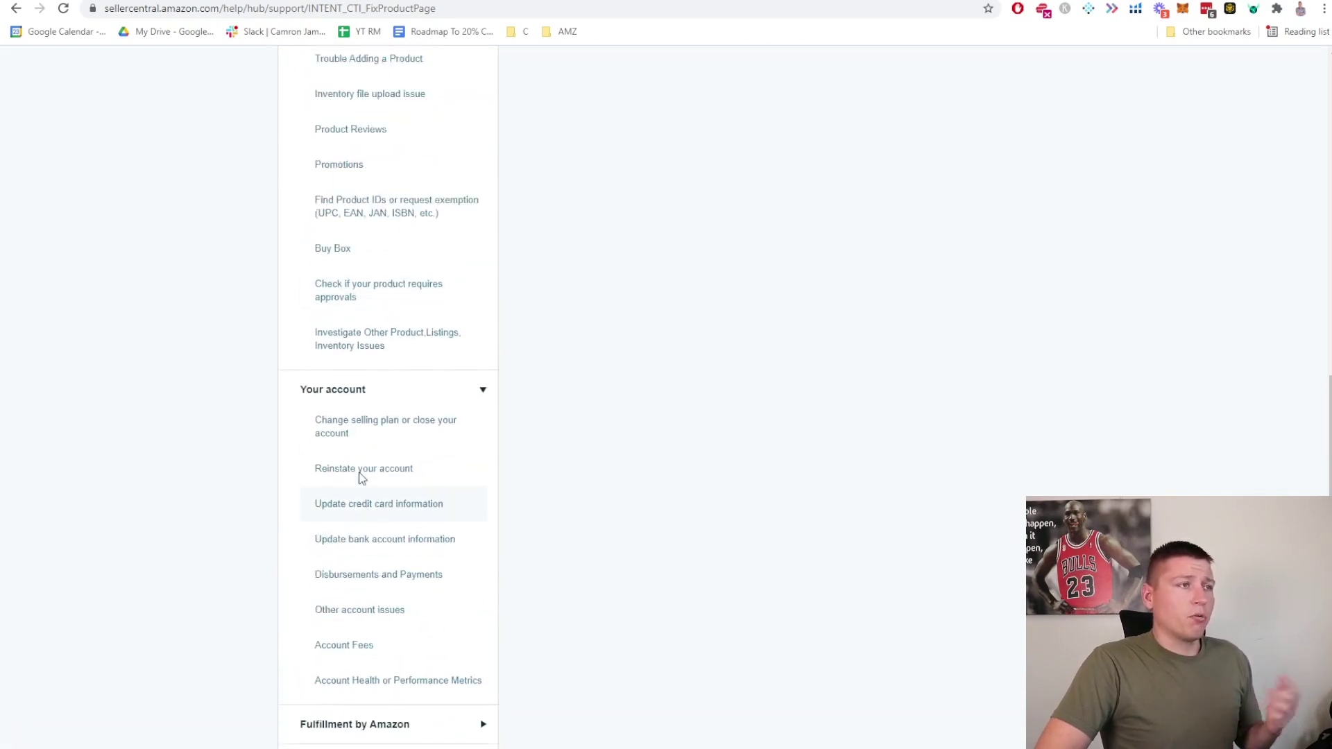
scroll(360, 477, down, 2)
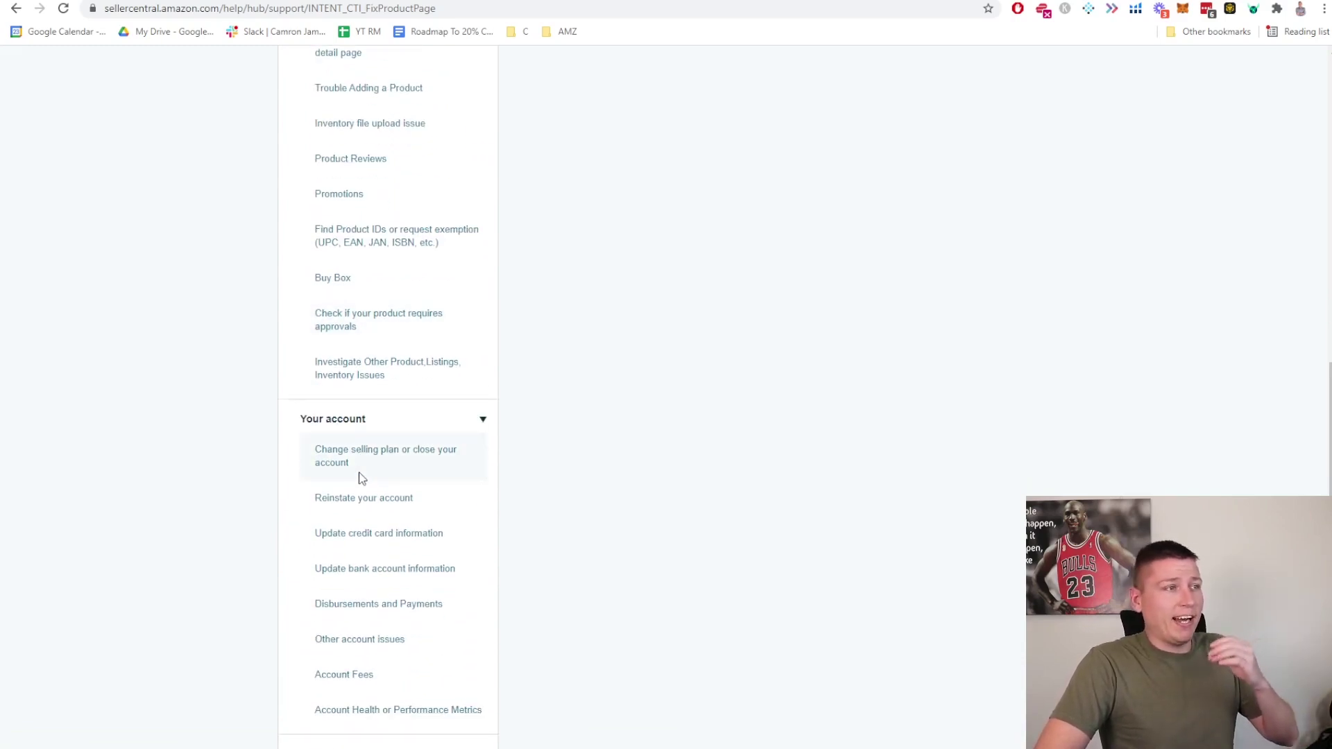
scroll(360, 477, down, 2)
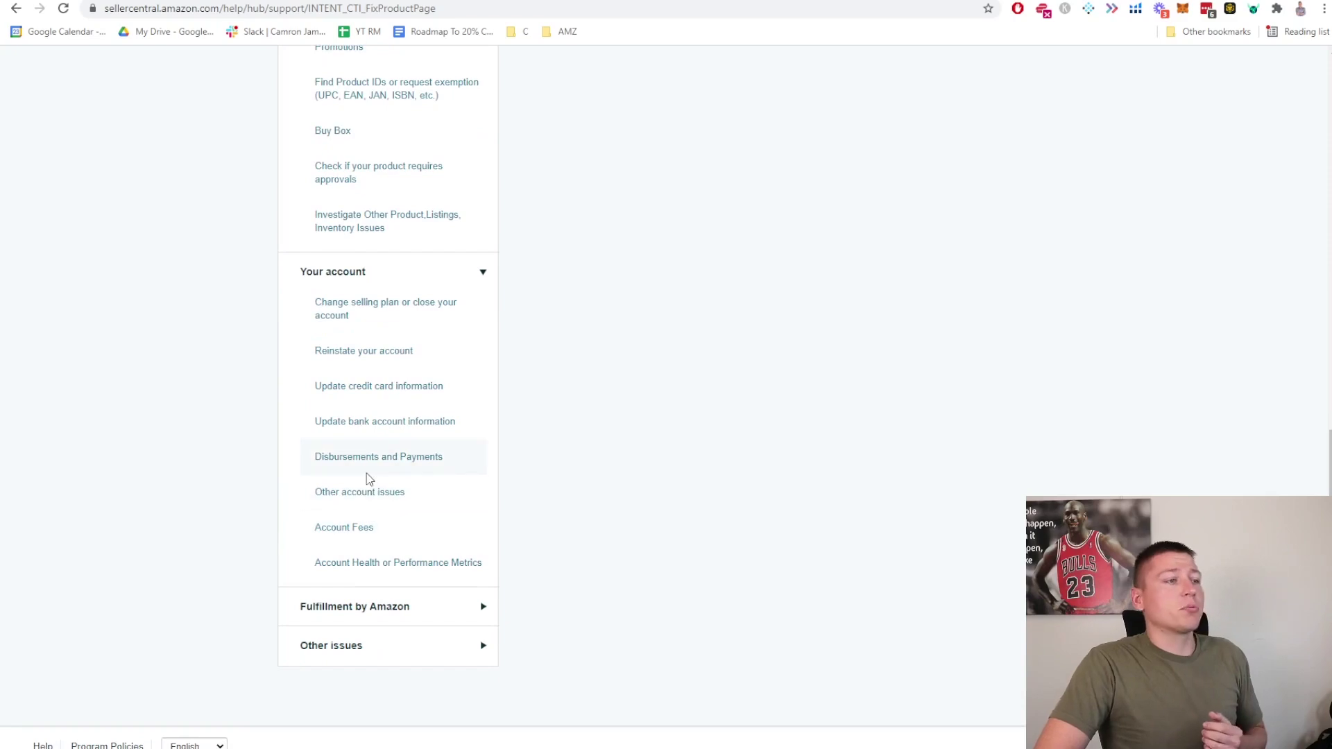
click(378, 501)
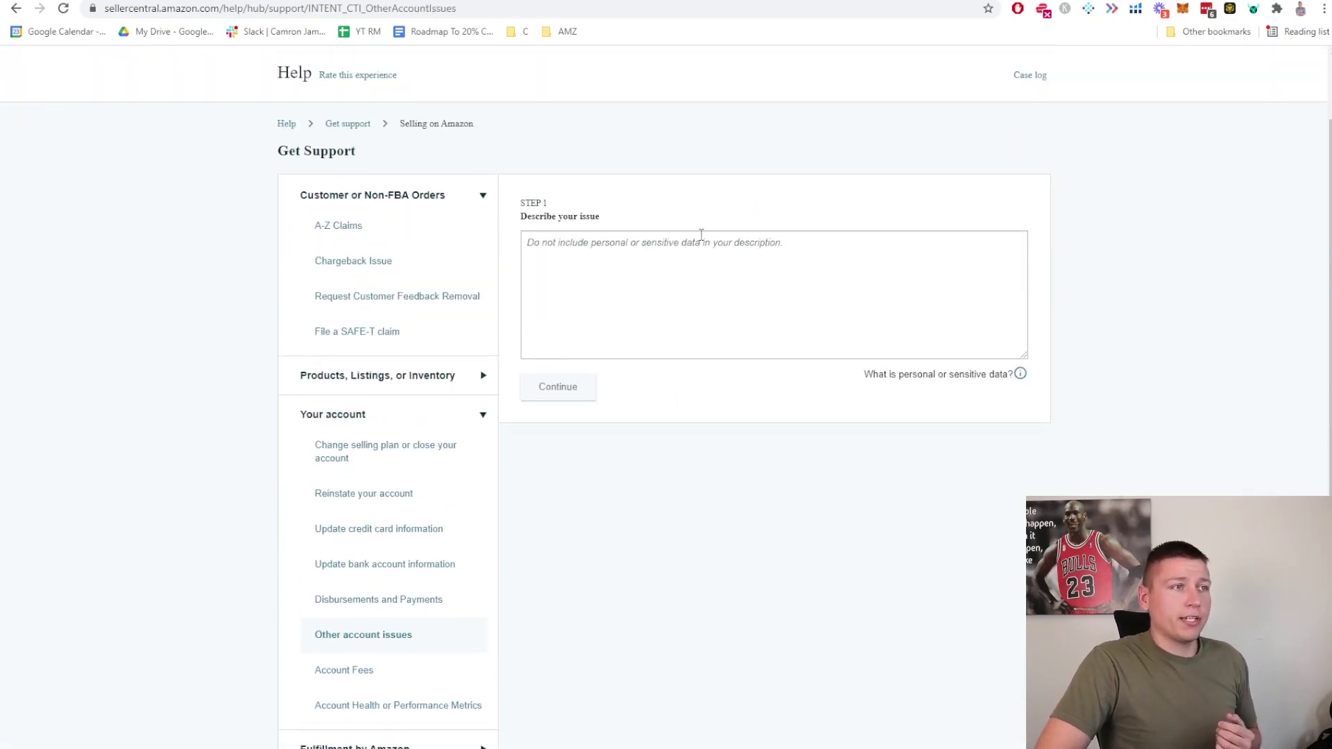
- Describe the issue as "Having issues with financials" and continue to the associate contact options
click(604, 246)
text(Having issues with financials)
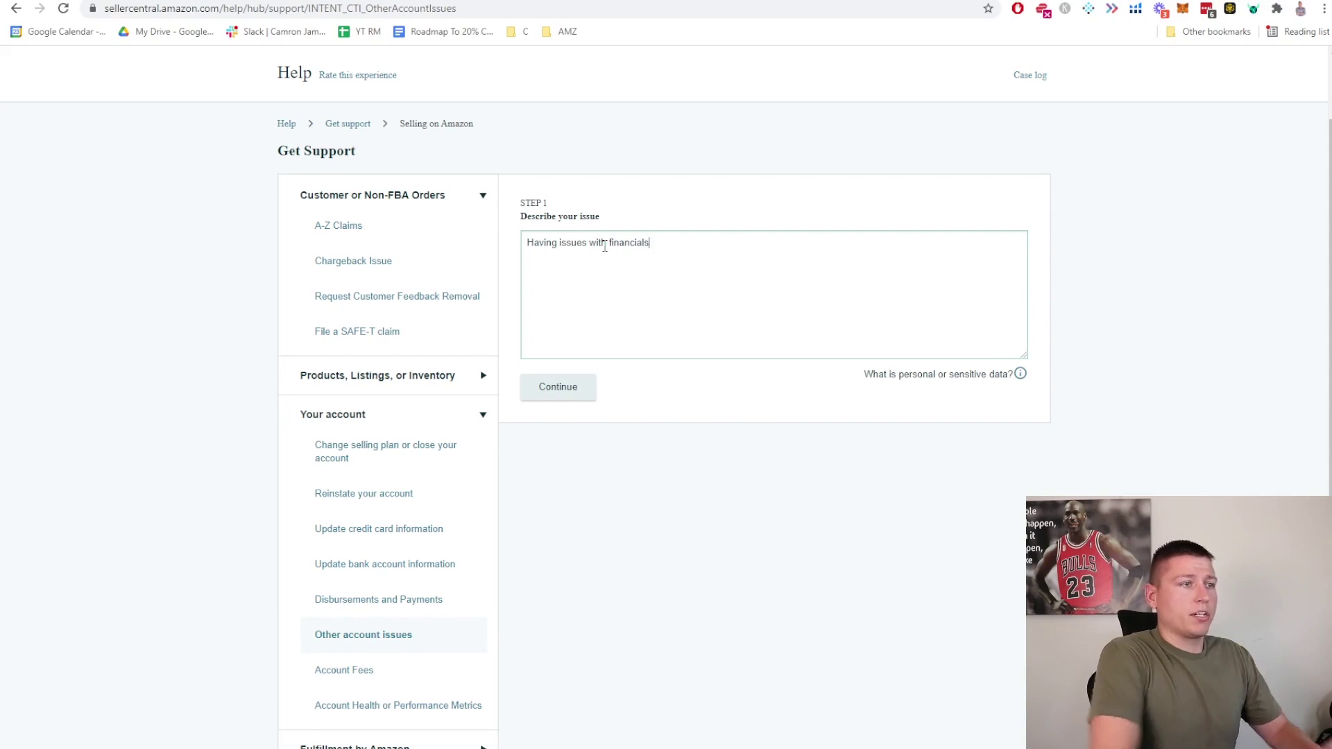
click(560, 394)
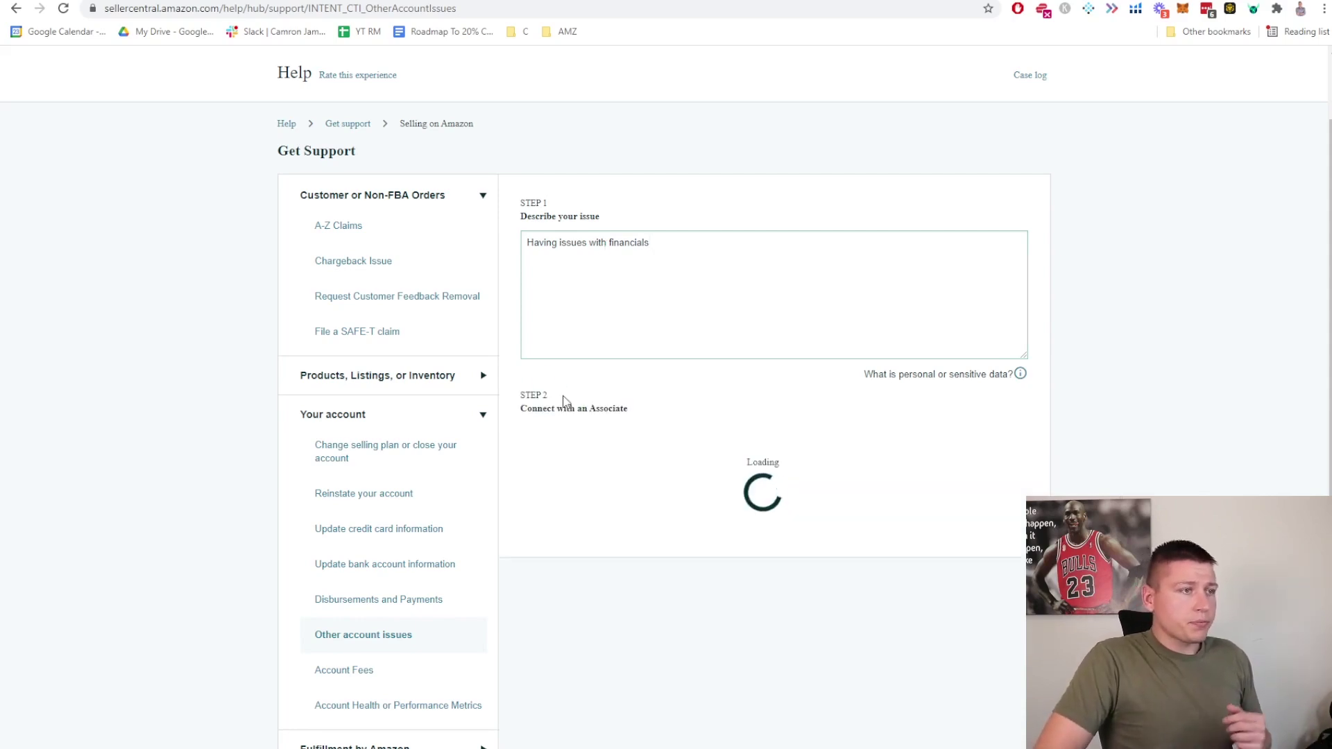
- Examine the Connect with an Associate form, including its language, contact reason, email method, attachment and callback fields
scroll(625, 361, down, 3)
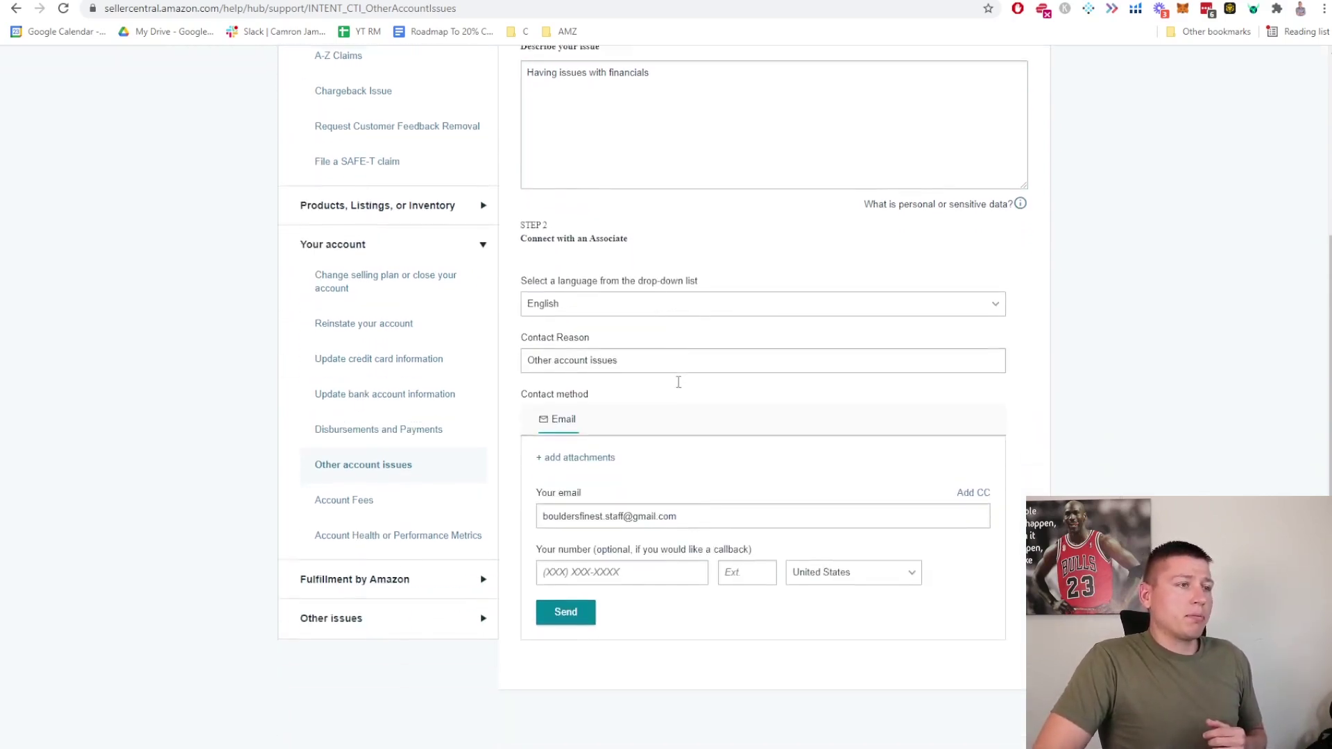
scroll(741, 316, up, 1)
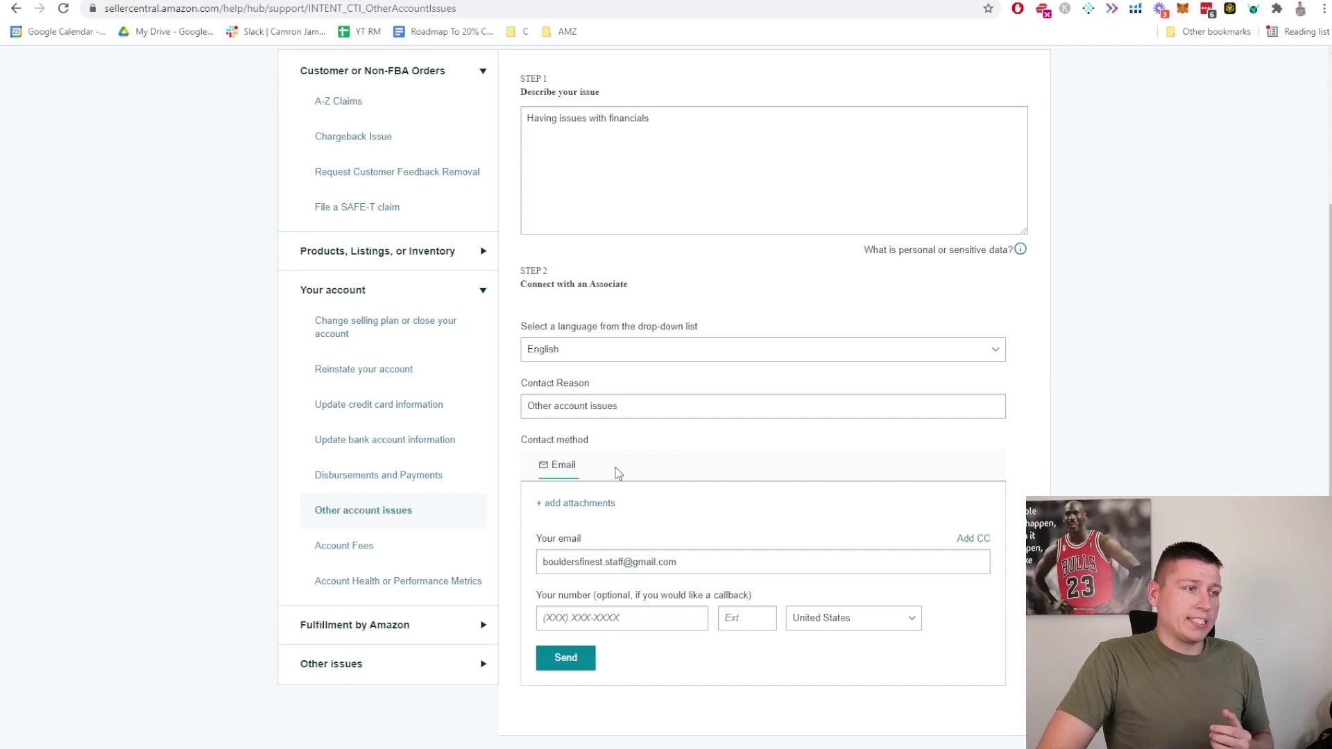
scroll(617, 474, down, 1)
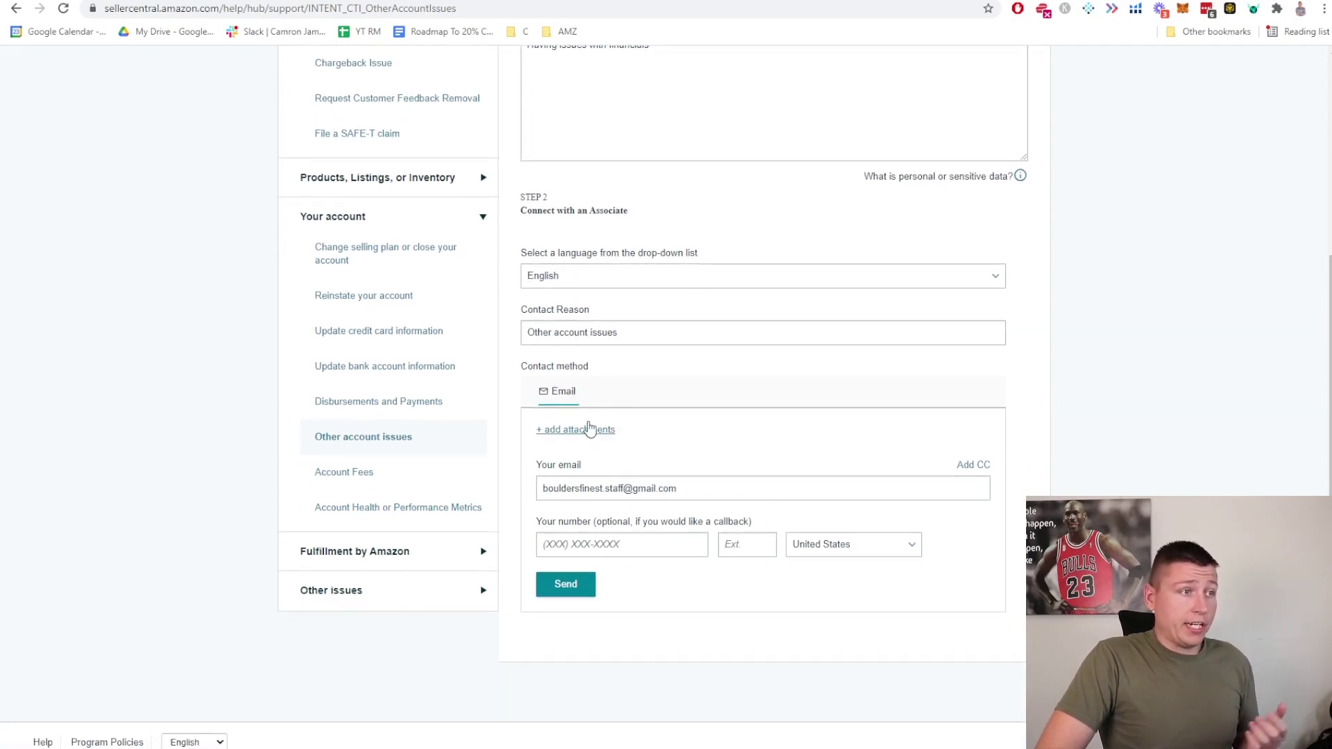
scroll(589, 388, up, 2)
scroll(637, 558, down, 2)
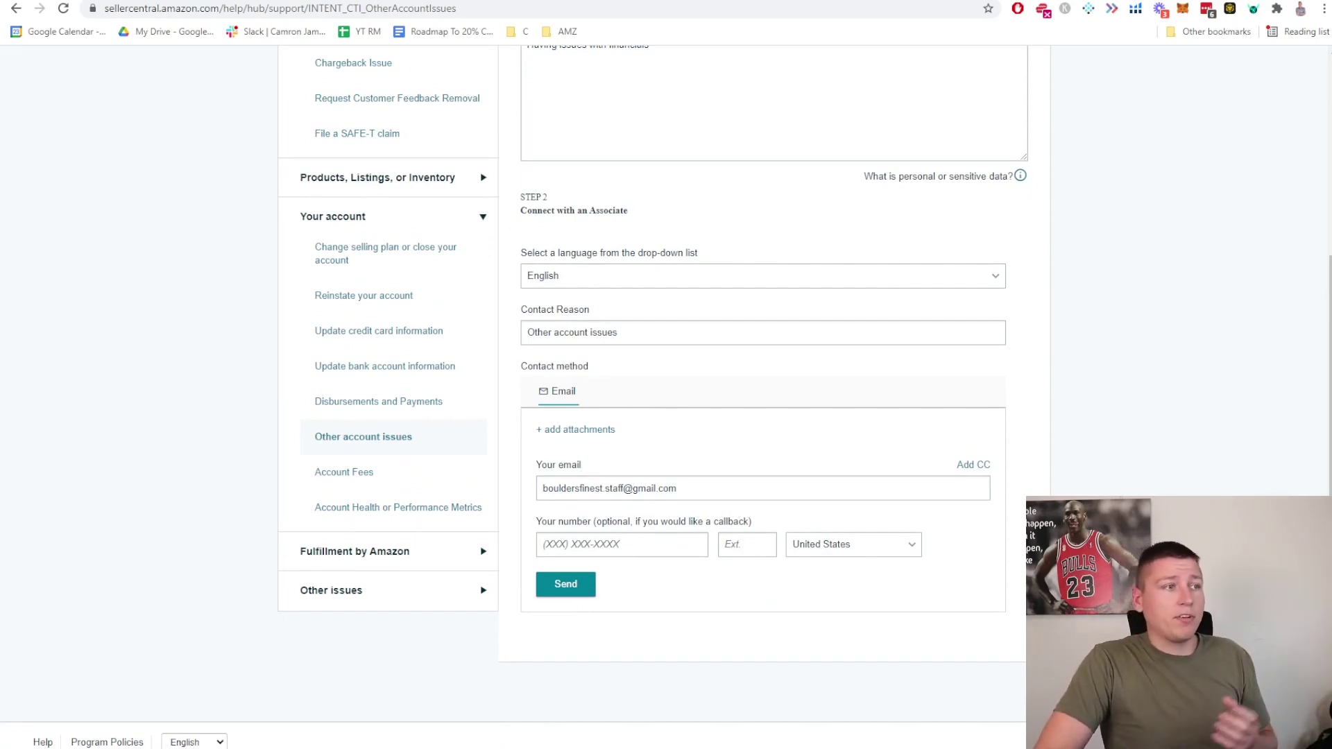
key(alt+Left)
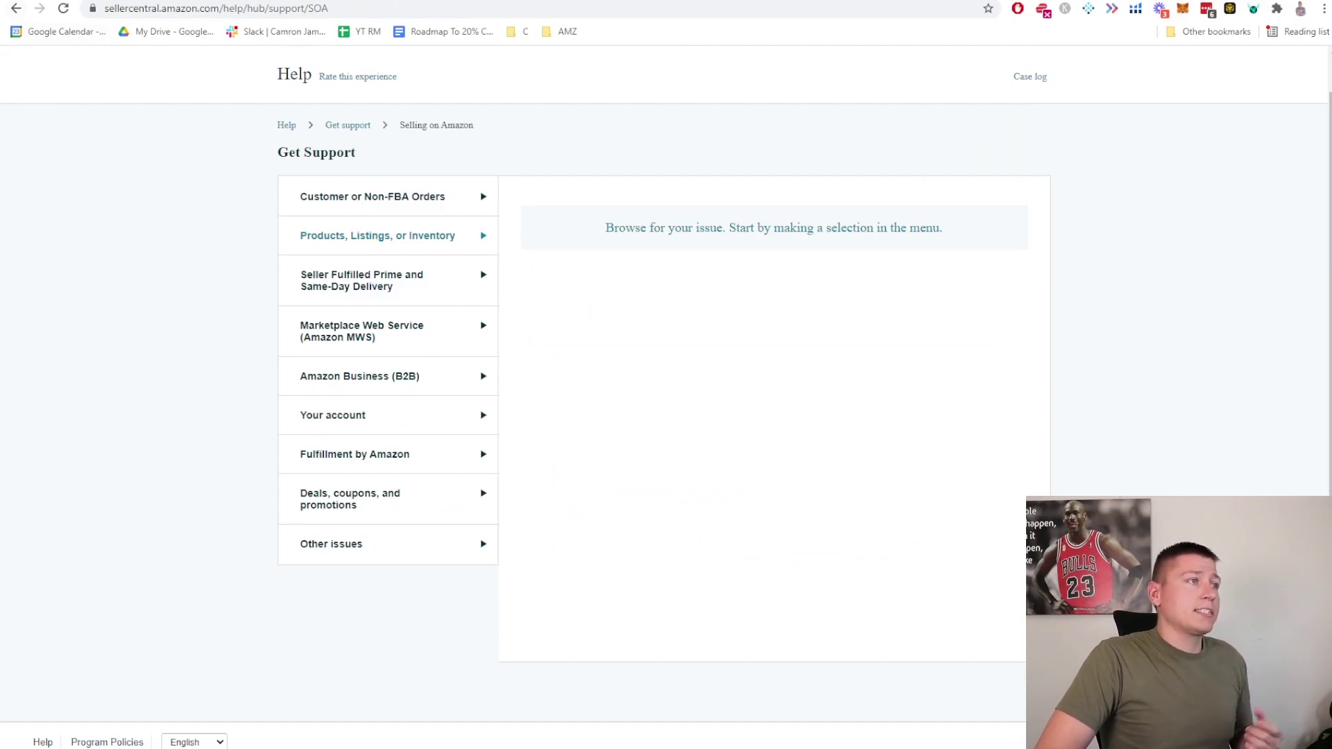
key(alt+Right)
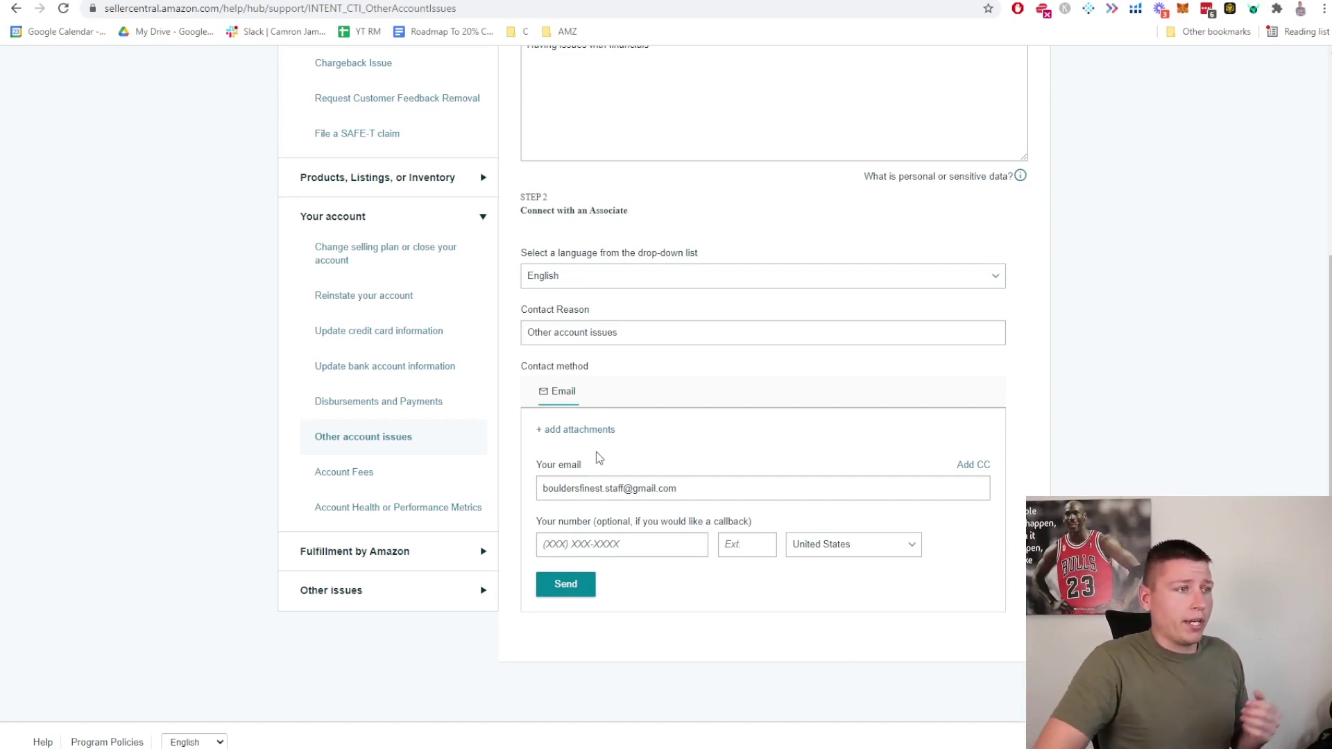
scroll(576, 462, up, 1)
click(384, 294)
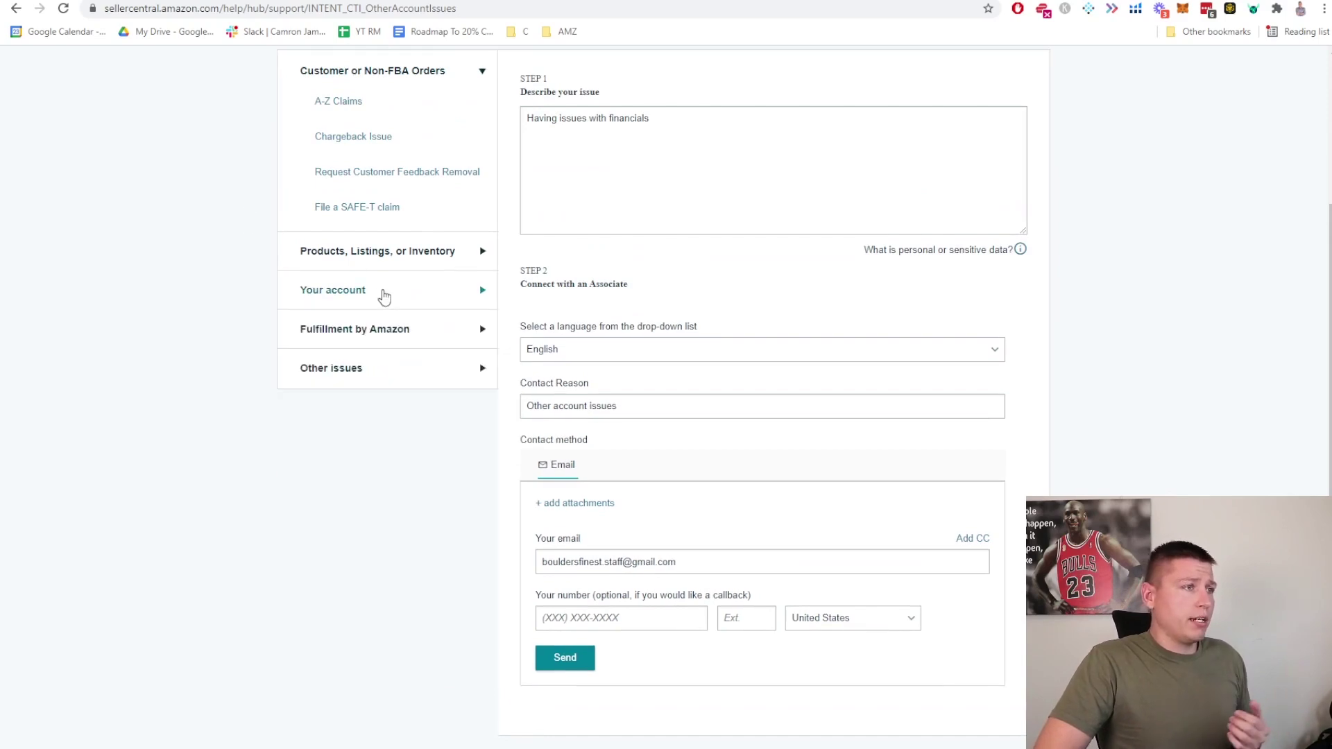
click(383, 294)
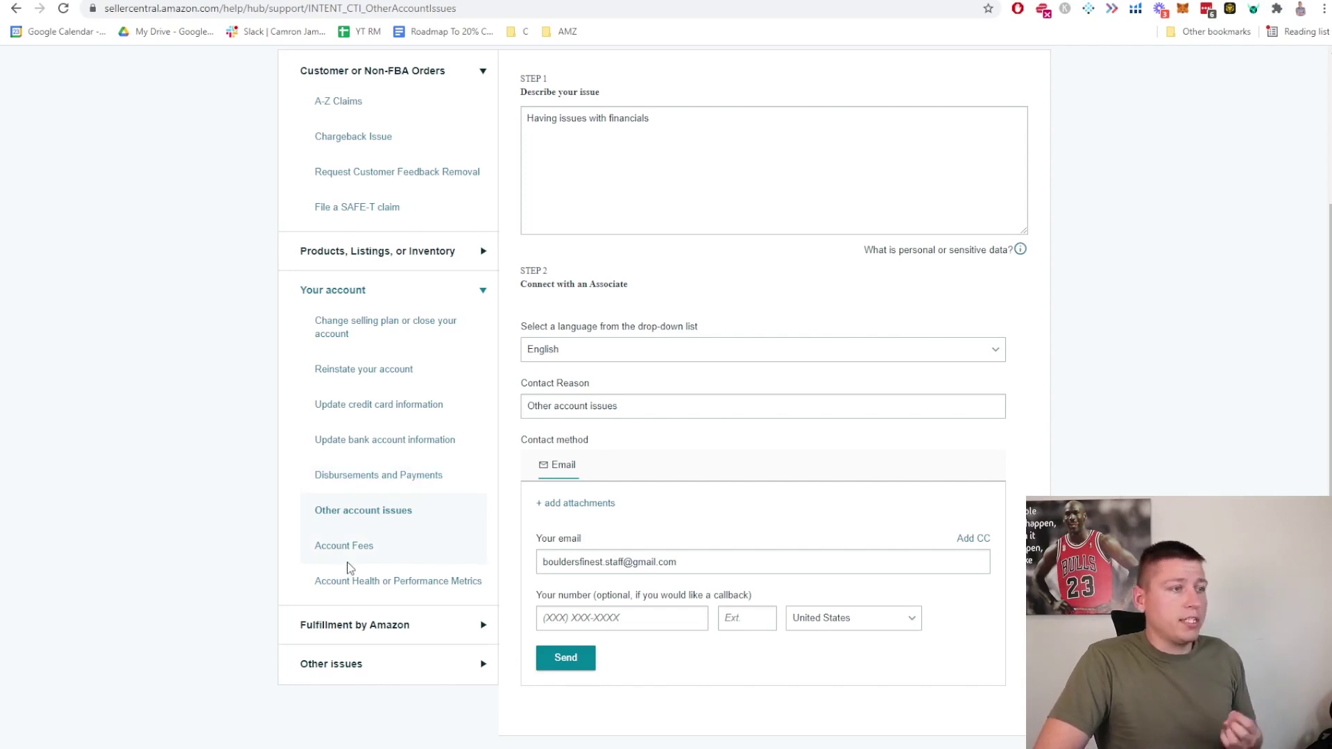
- Expand the Fulfillment by Amazon and Other issues categories and look over their issue options
scroll(381, 597, down, 2)
click(362, 551)
scroll(410, 541, down, 2)
scroll(301, 628, down, 2)
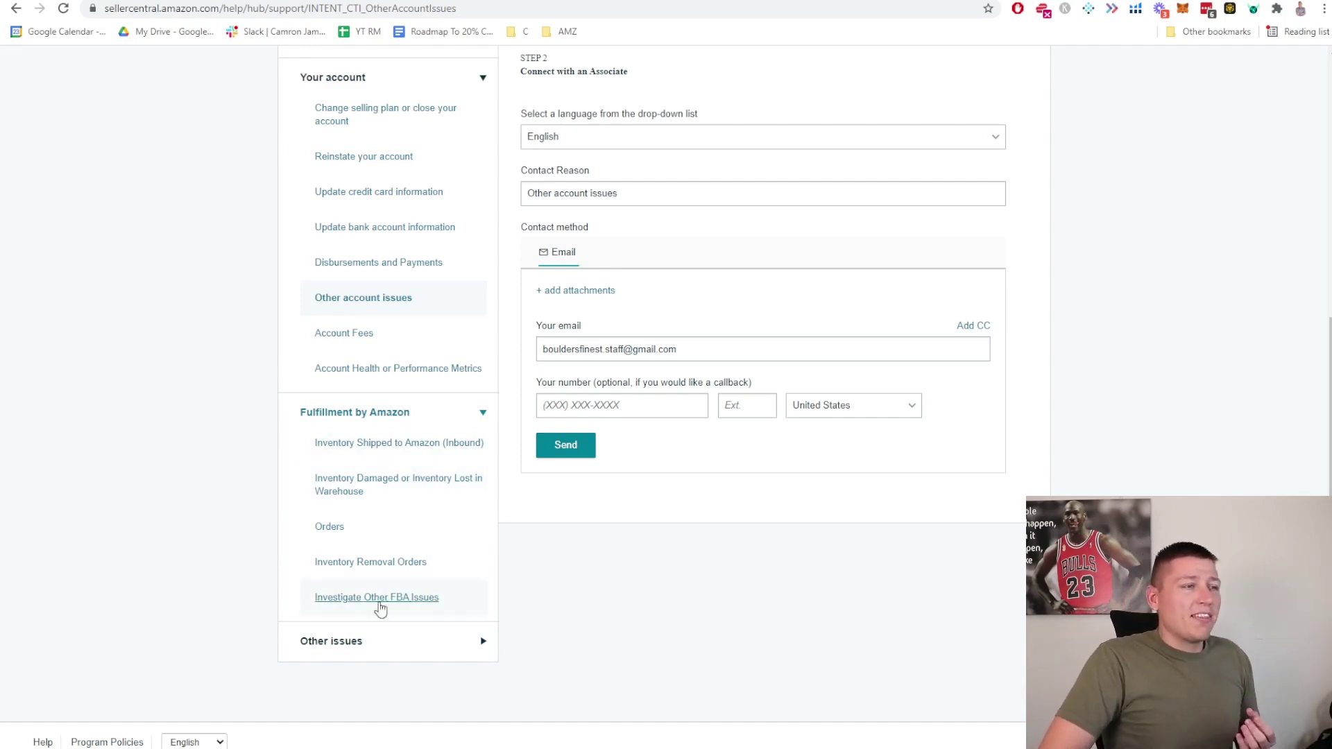
click(356, 641)
scroll(361, 628, down, 1)
scroll(345, 446, up, 1)
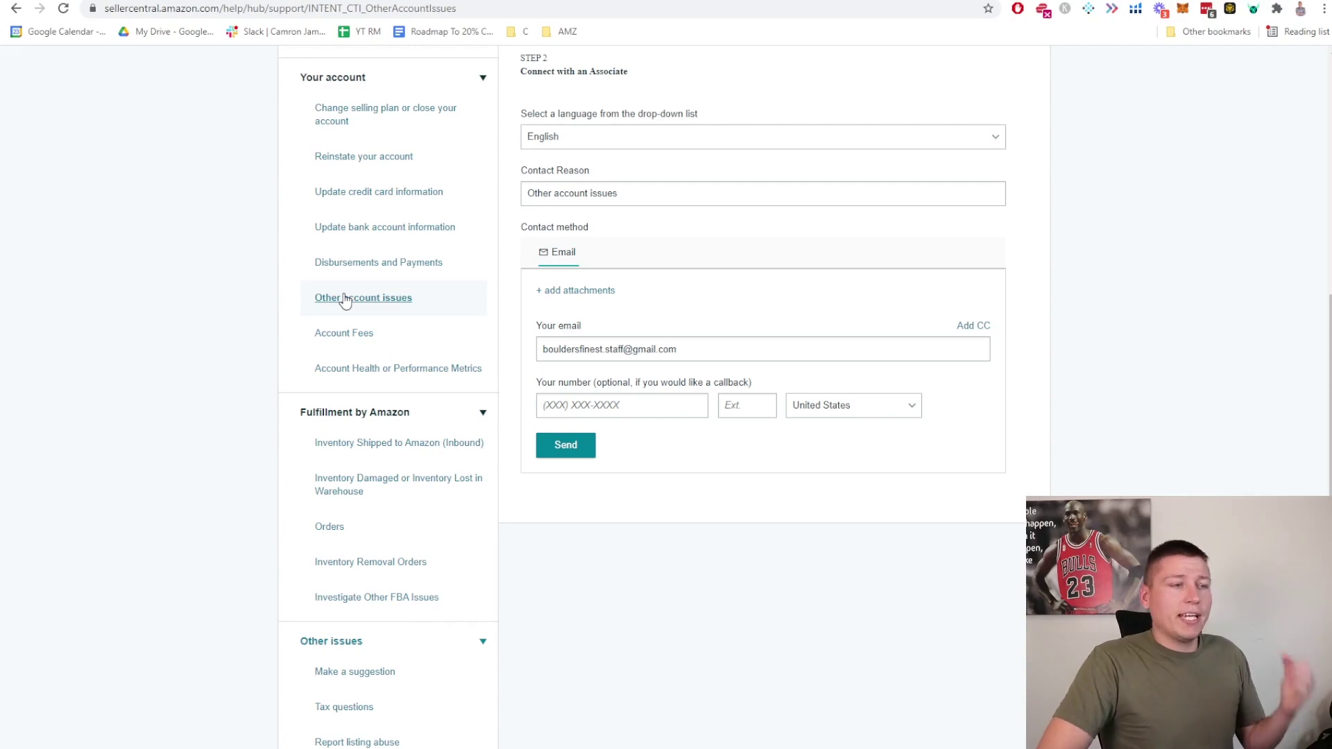
- Return to the Products, Listings, or Inventory category and expand its issue options again
scroll(365, 288, up, 4)
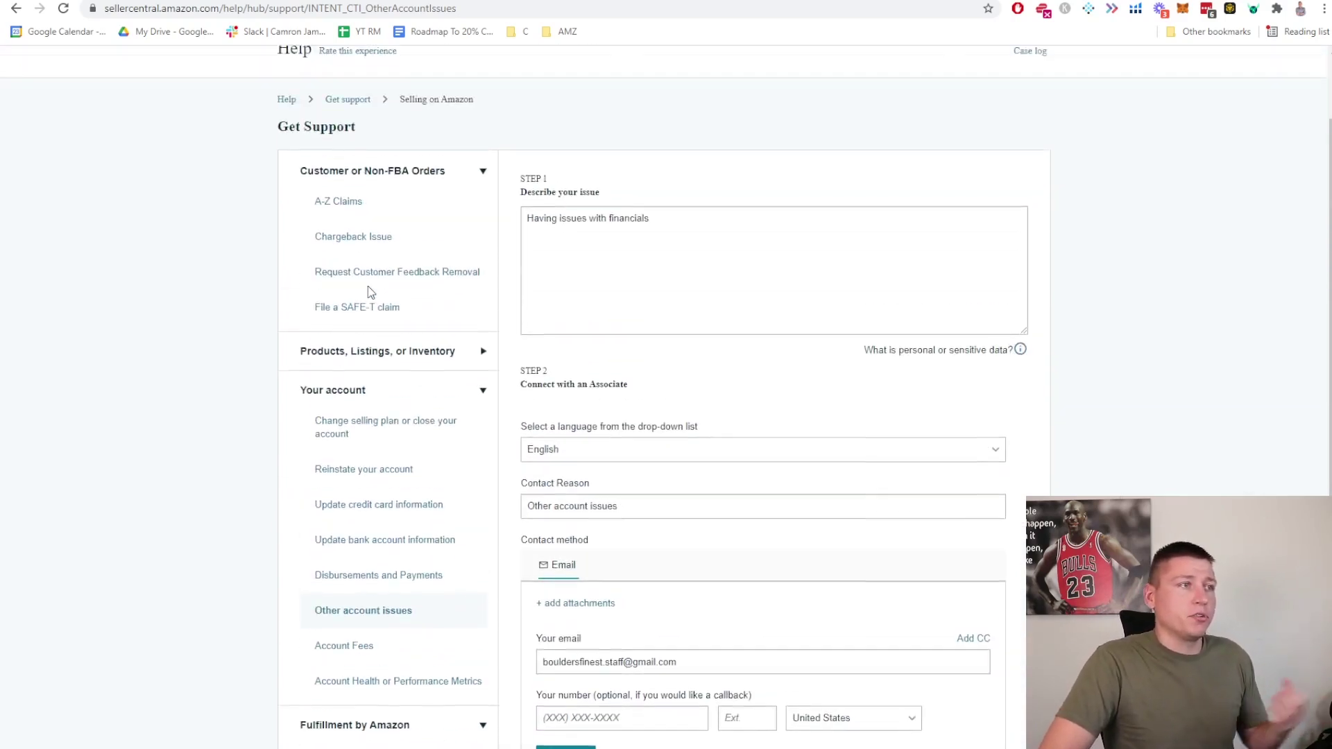
scroll(367, 286, up, 1)
click(378, 419)
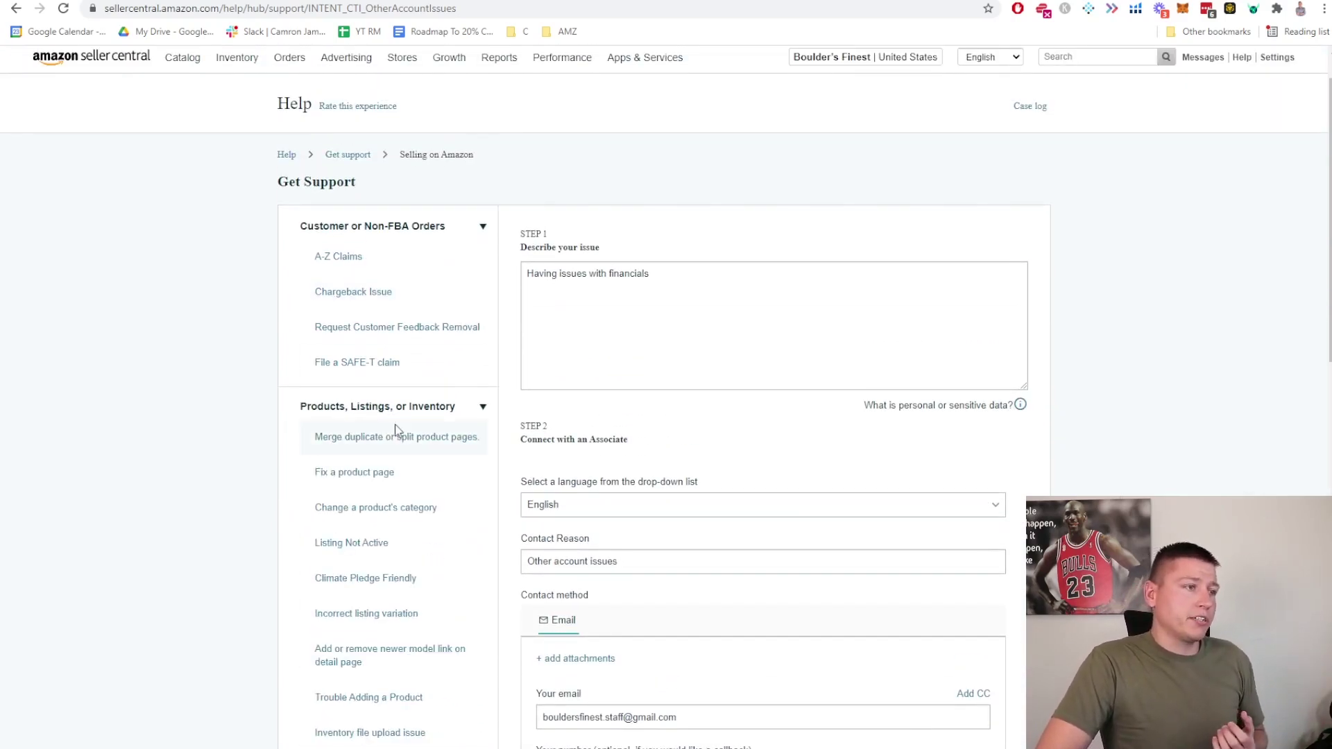
- Look through the issue options listed under the Products, Listings, or Inventory category
scroll(347, 416, down, 1)
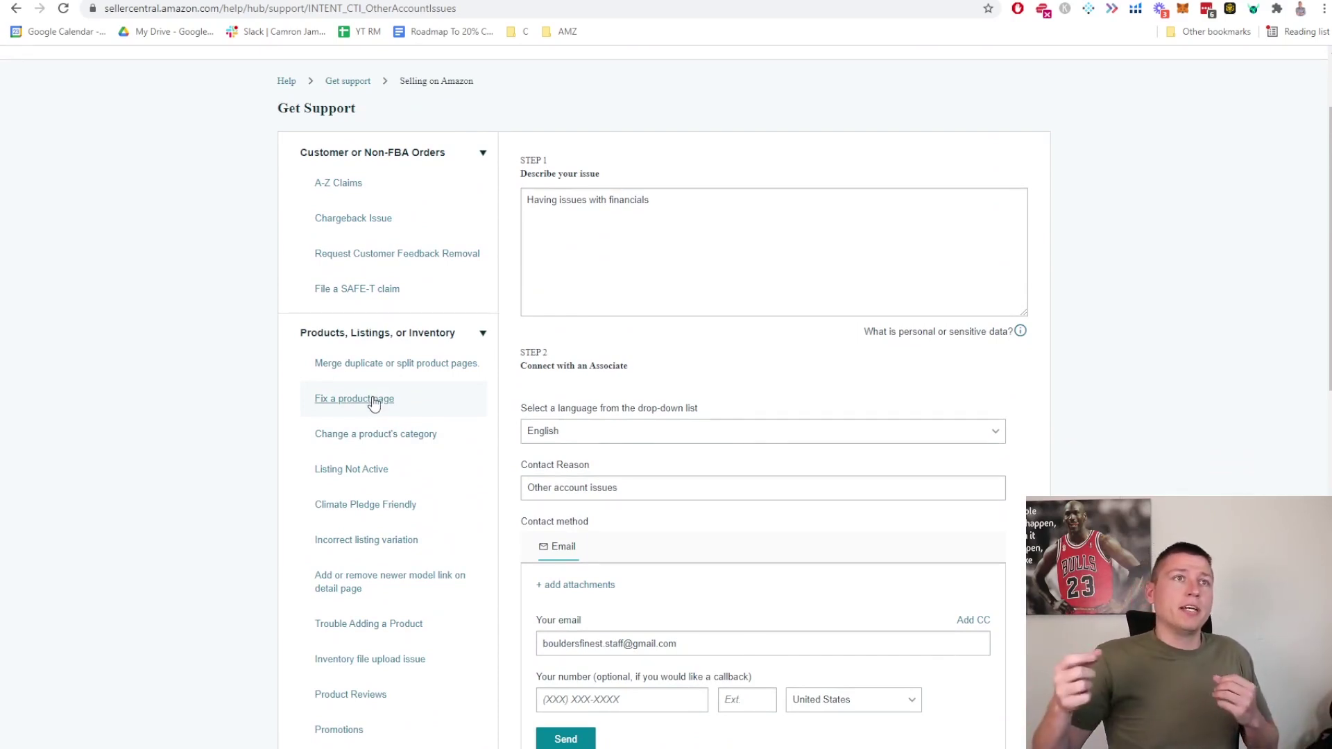
scroll(460, 430, down, 3)
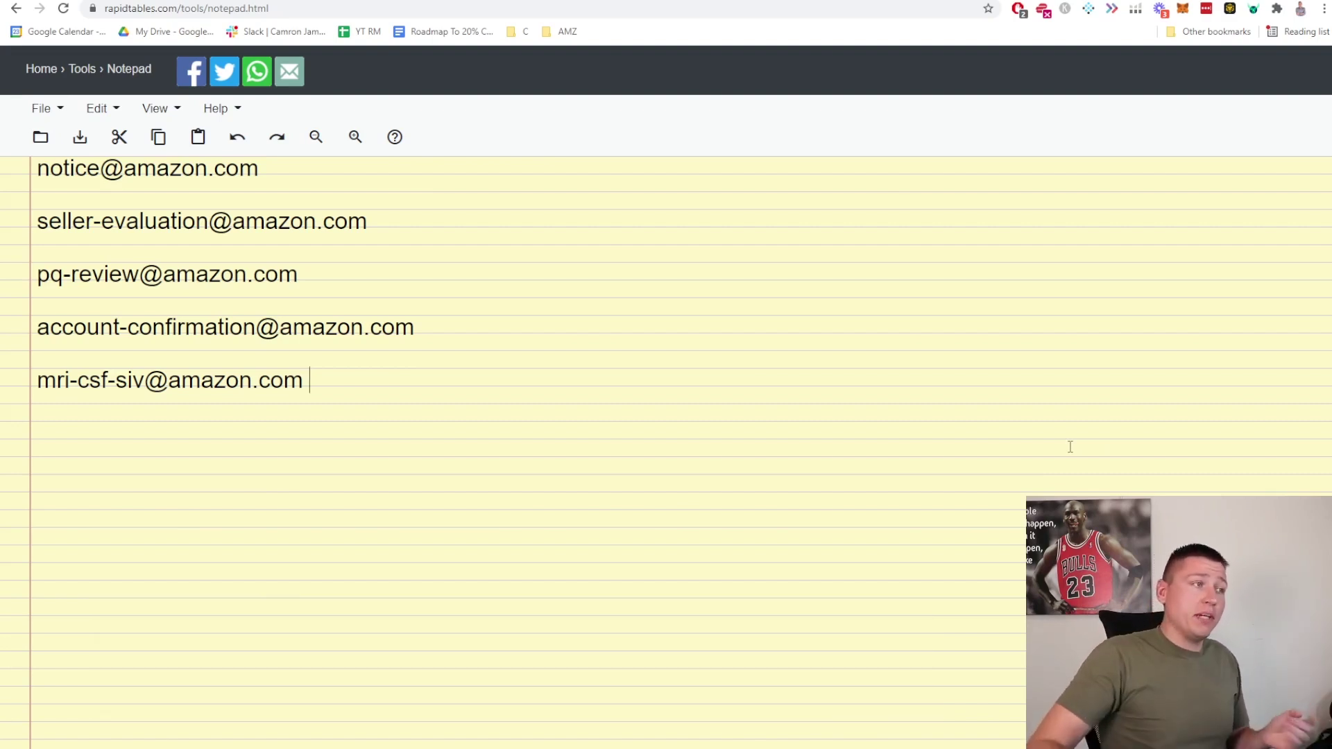
- Review the list of Amazon contact email addresses in the online notepad, highlighting the whole list and clearing the highlight
drag(342, 389, 7, 147)
click(126, 231)
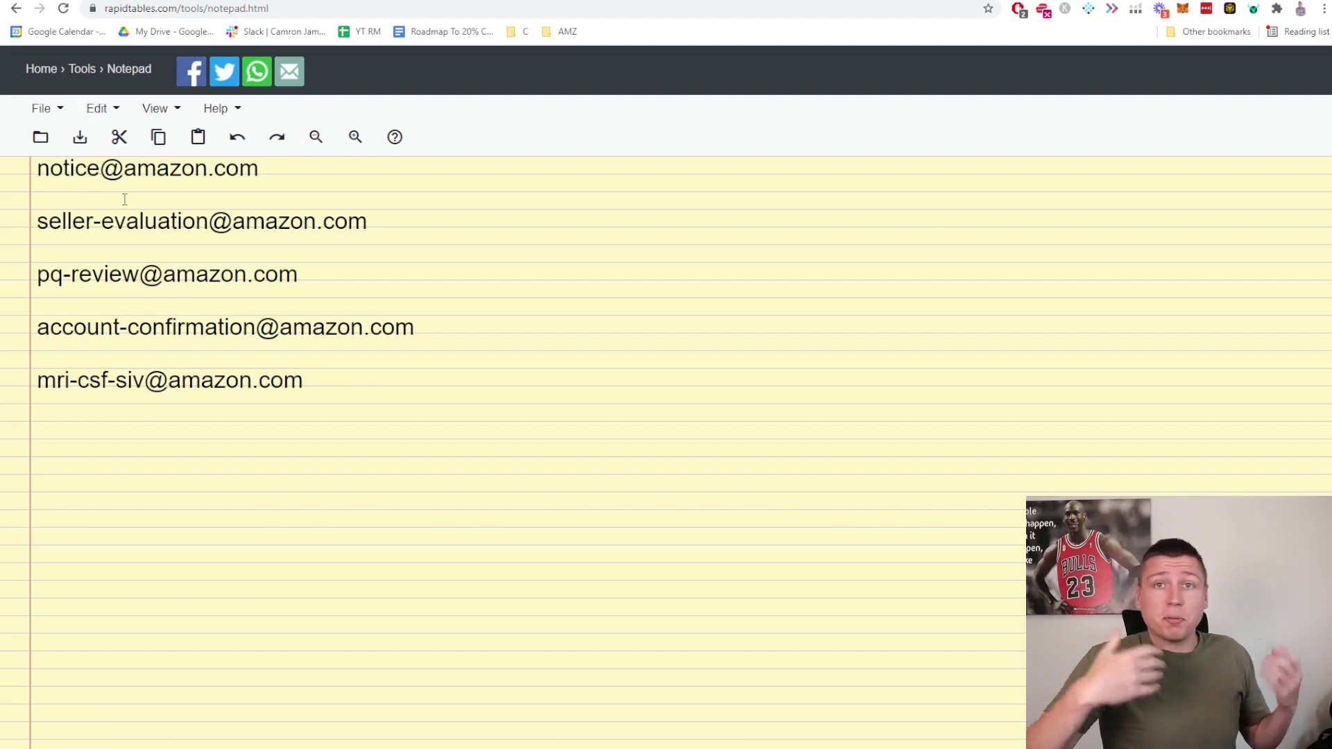
drag(309, 397, 36, 166)
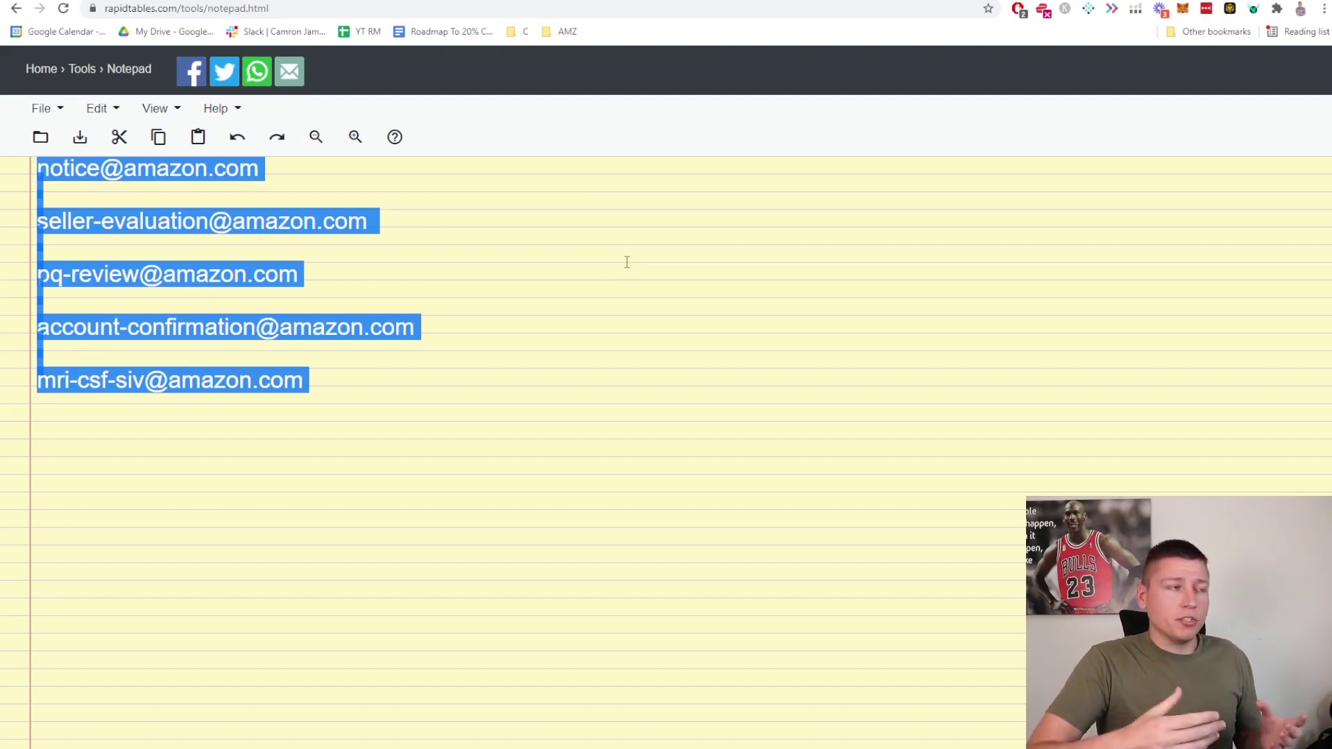
click(549, 321)
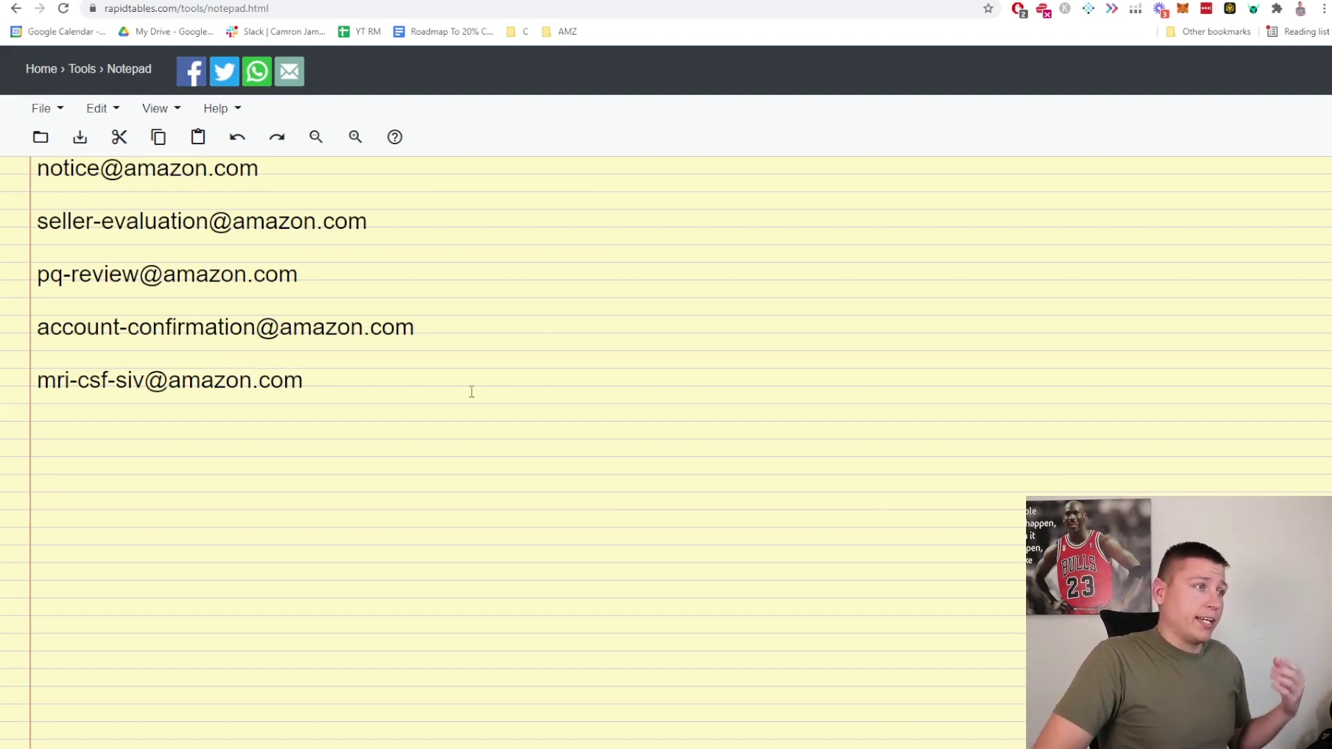
drag(332, 377, 25, 170)
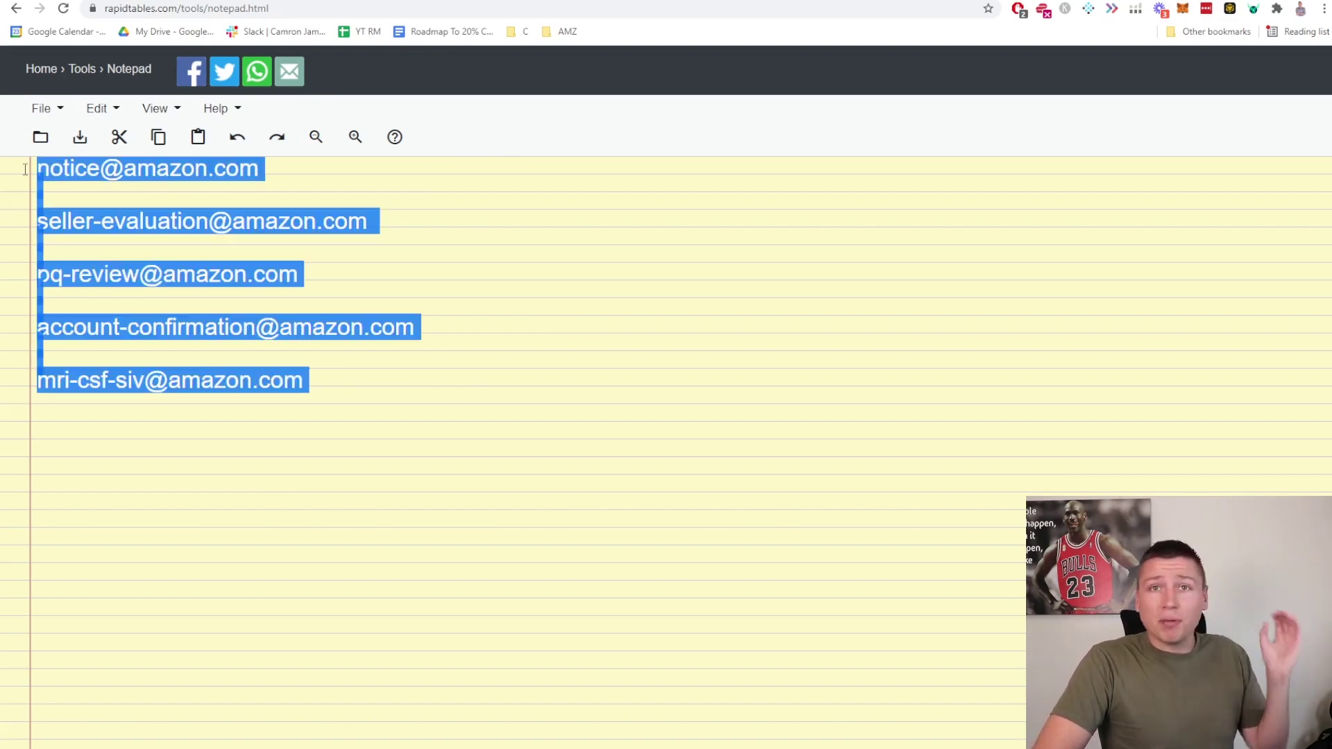
click(173, 332)
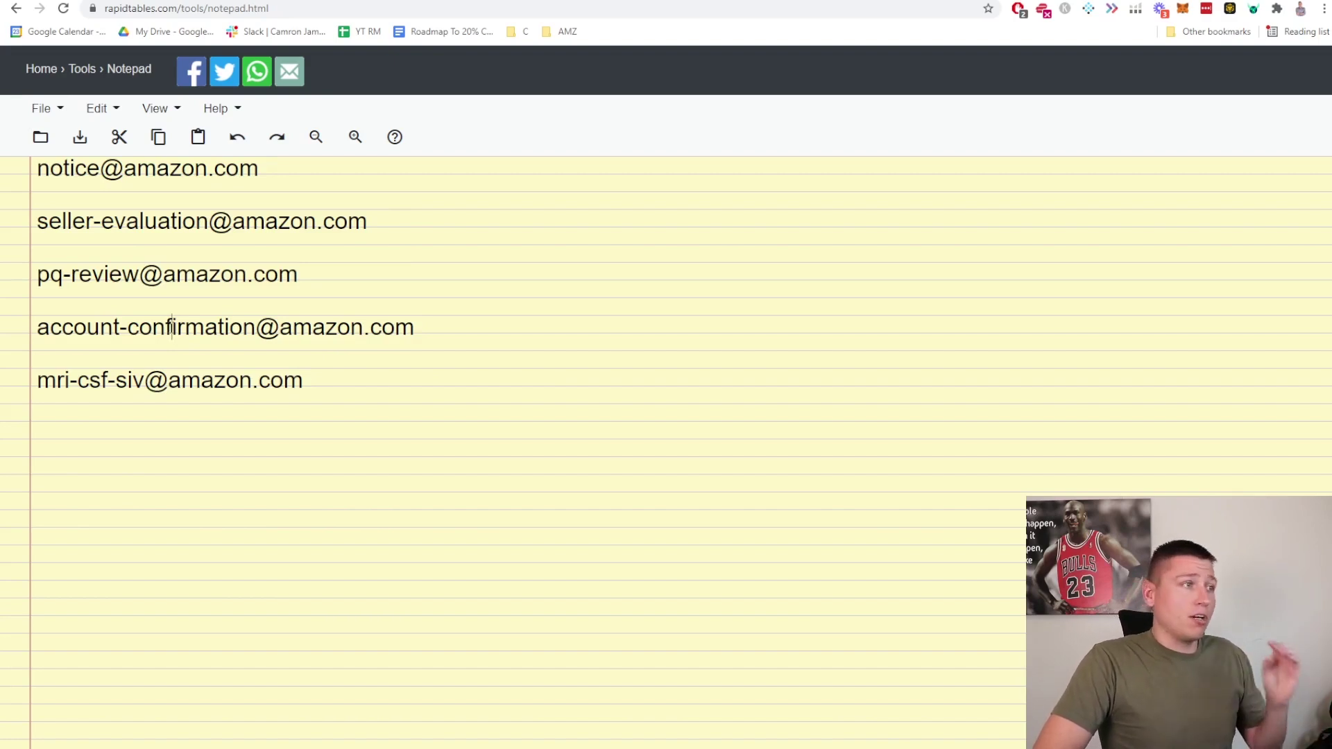
drag(312, 384, 41, 156)
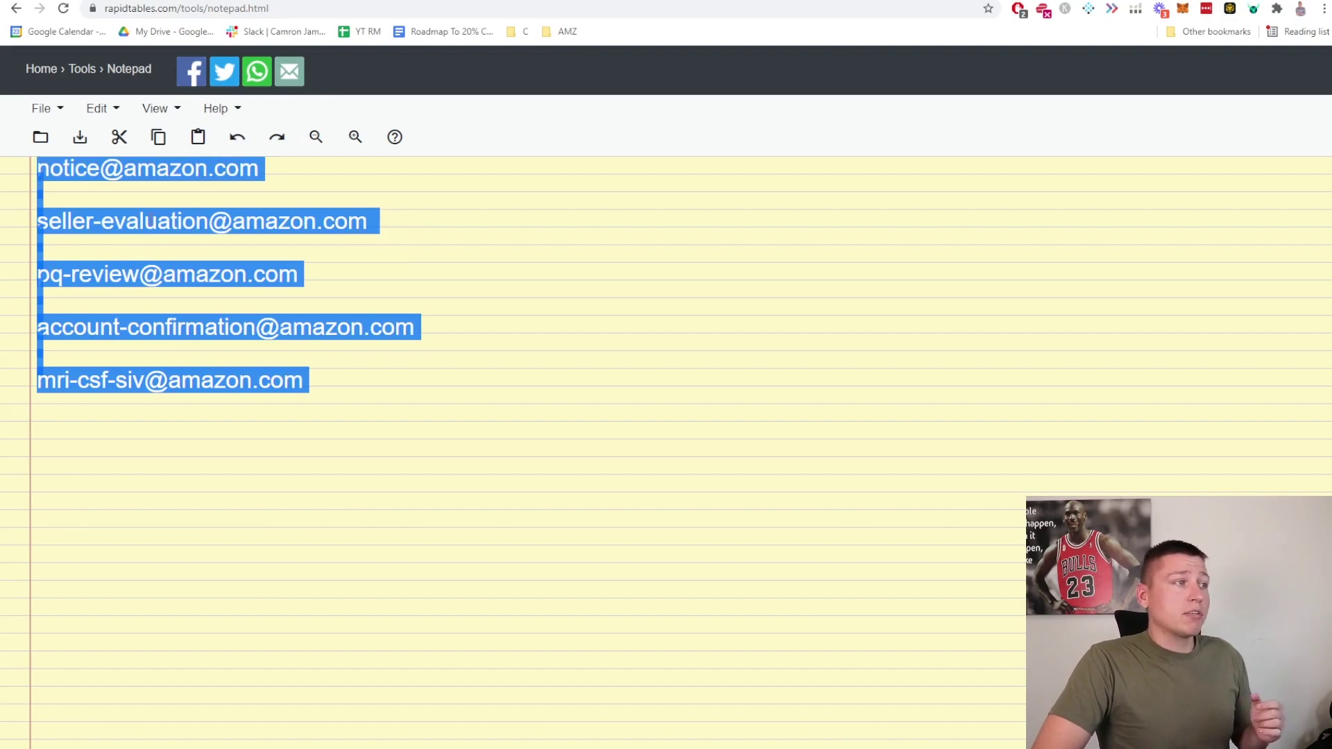
click(166, 246)
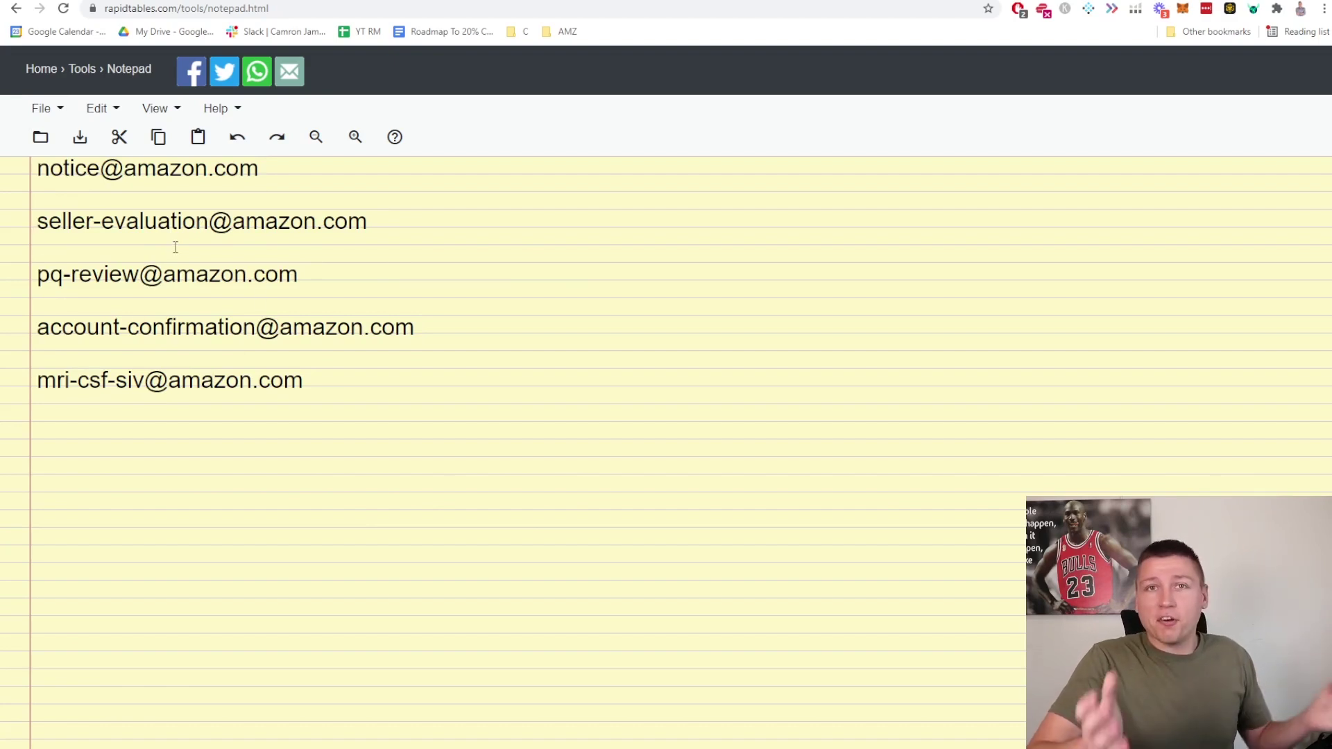
drag(303, 380, 28, 161)
click(532, 369)
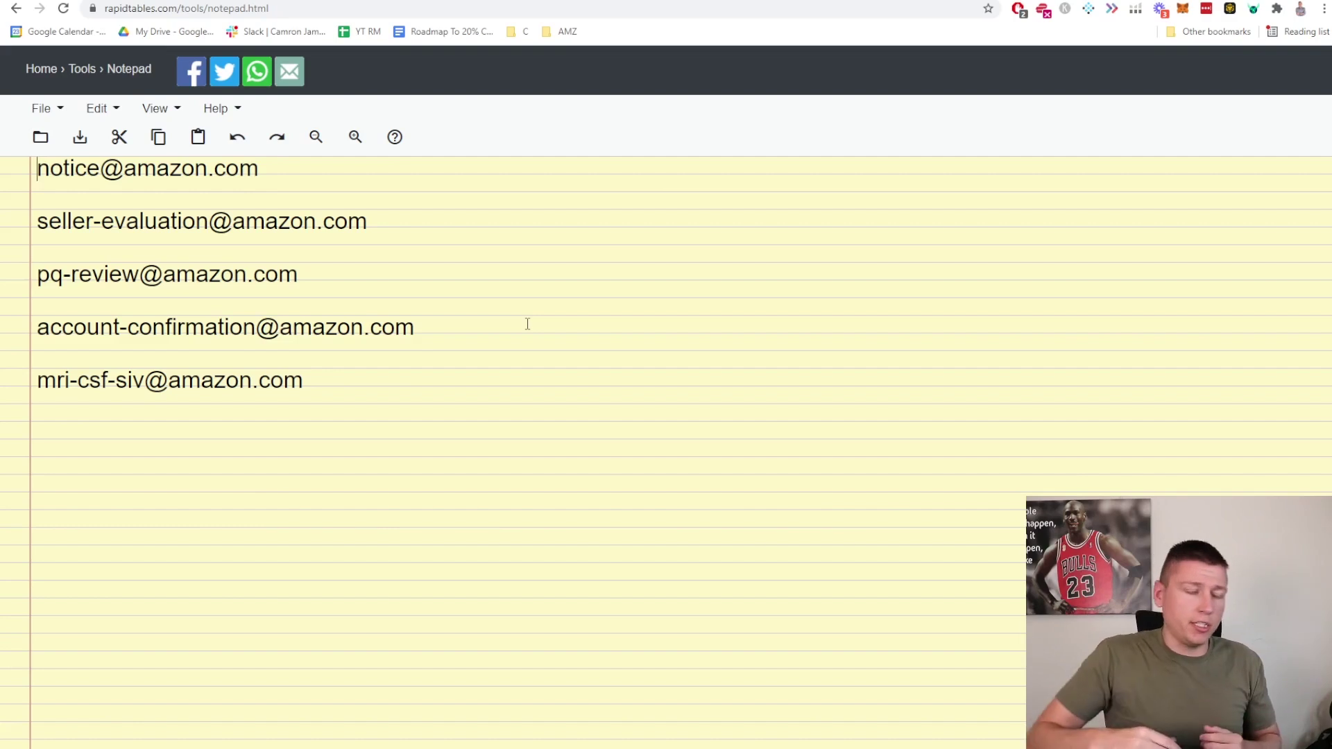
- Switch to the Appeal Wizards page offering the free consultation form
click(638, 1)
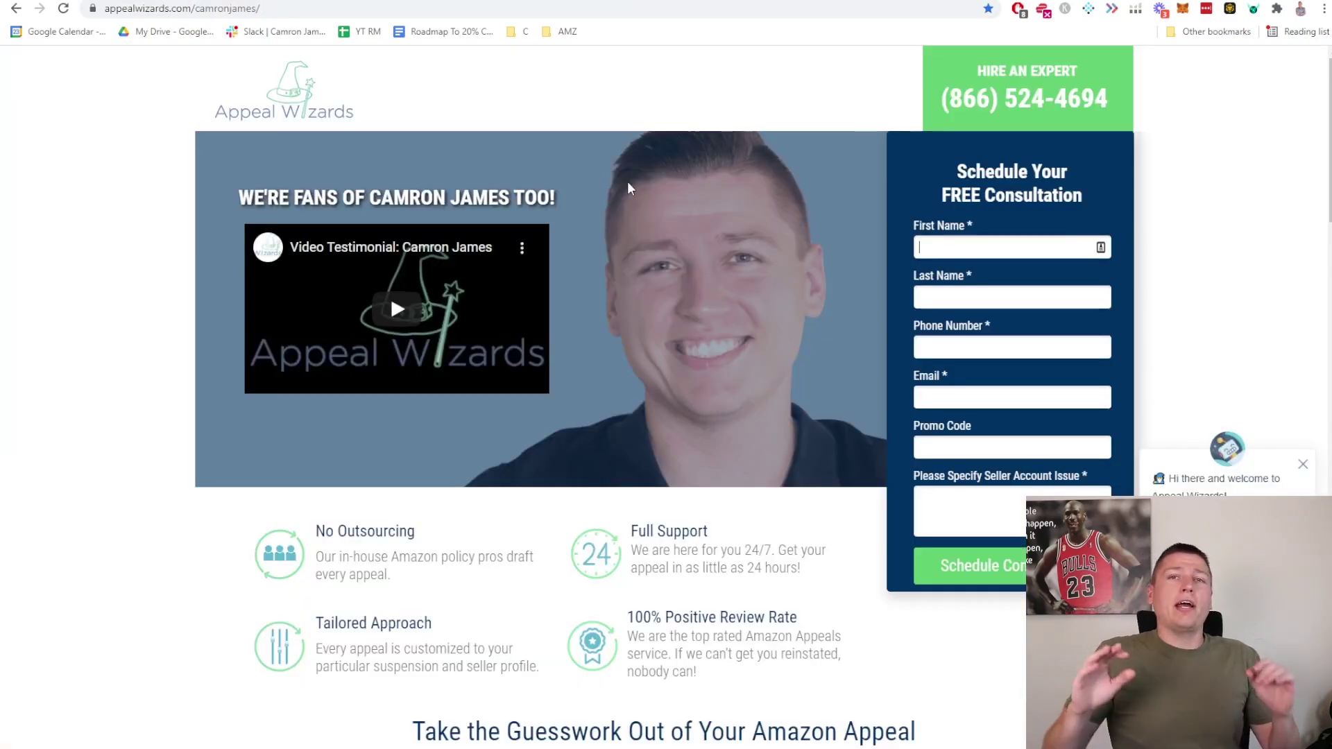